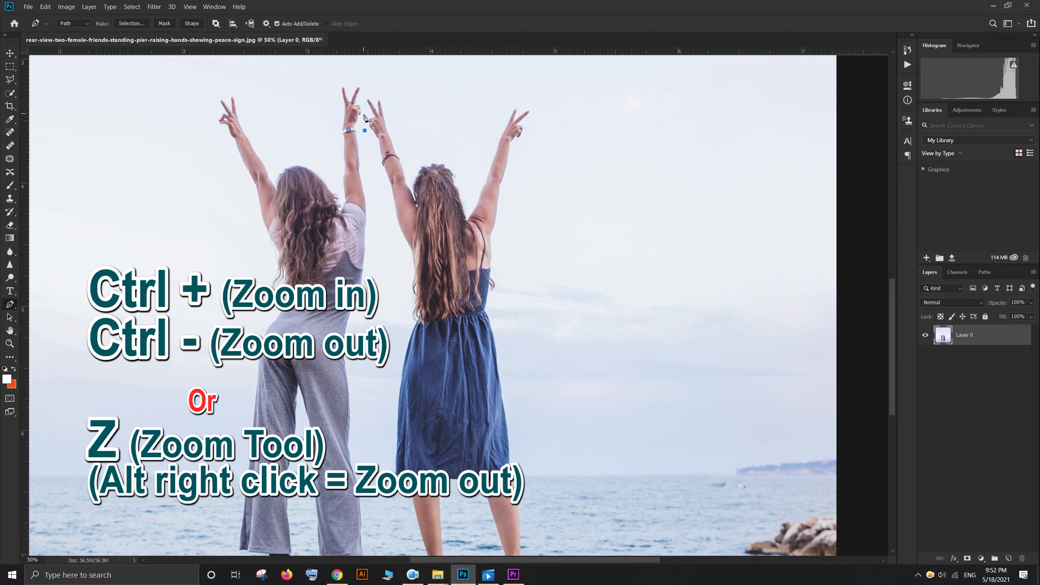
# Draw a Pen path above the blue-dressed woman's raised hands and down past her right arm to her waist
pyautogui.click(364, 93)
pyautogui.moveTo(390, 95); pyautogui.dragTo(394, 95)
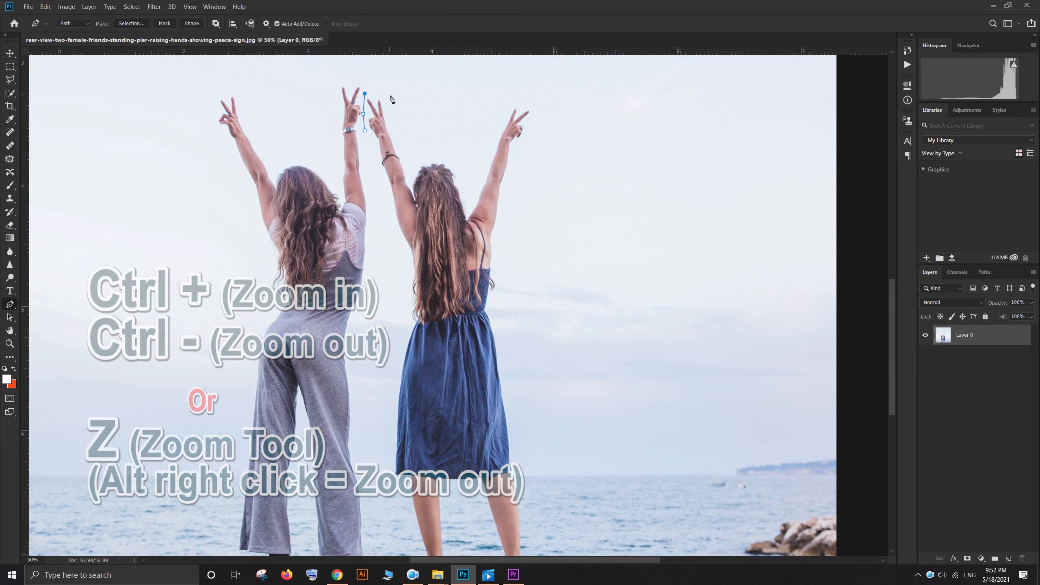
pyautogui.click(543, 104)
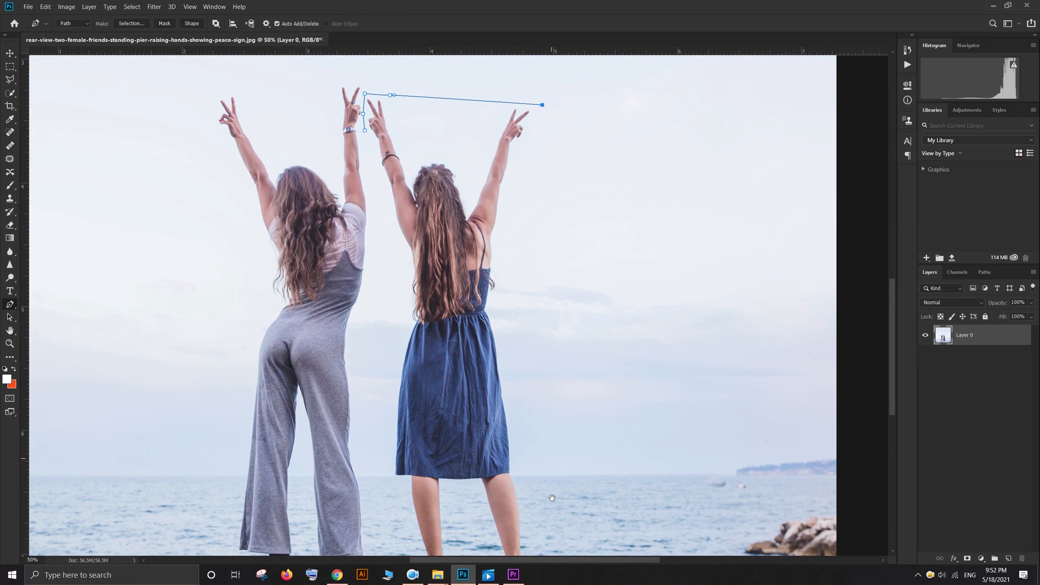
pyautogui.moveTo(553, 339); pyautogui.dragTo(545, 181)
pyautogui.moveTo(540, 337); pyautogui.dragTo(536, 433)
pyautogui.moveTo(498, 217); pyautogui.dragTo(500, 226)
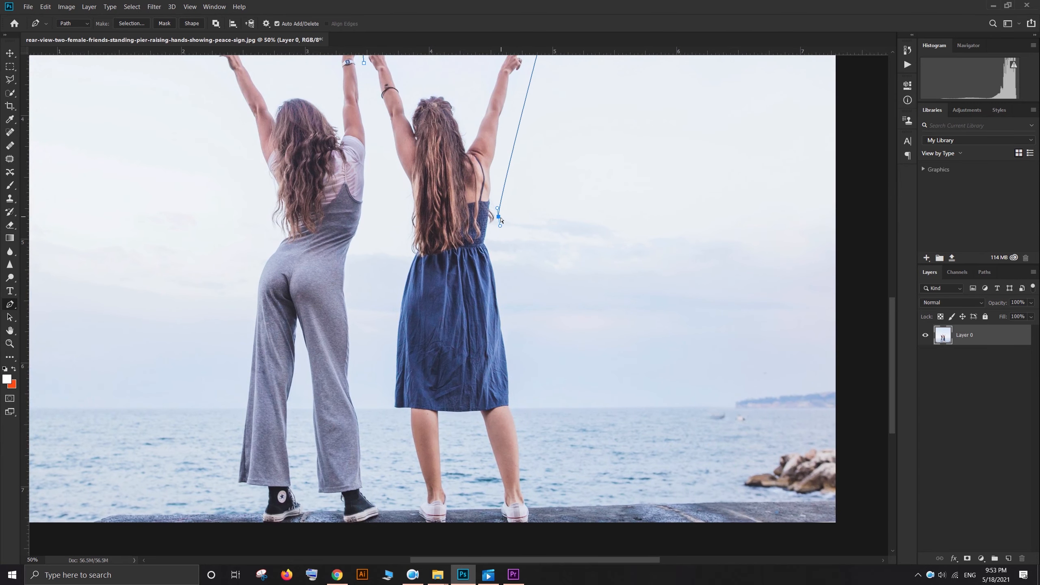
# Continue the path down the right side of the woman's dress and leg to just below the image edge
pyautogui.click(501, 257)
pyautogui.click(523, 375)
pyautogui.click(516, 404)
pyautogui.click(532, 503)
pyautogui.scroll(-5, 540, 504)
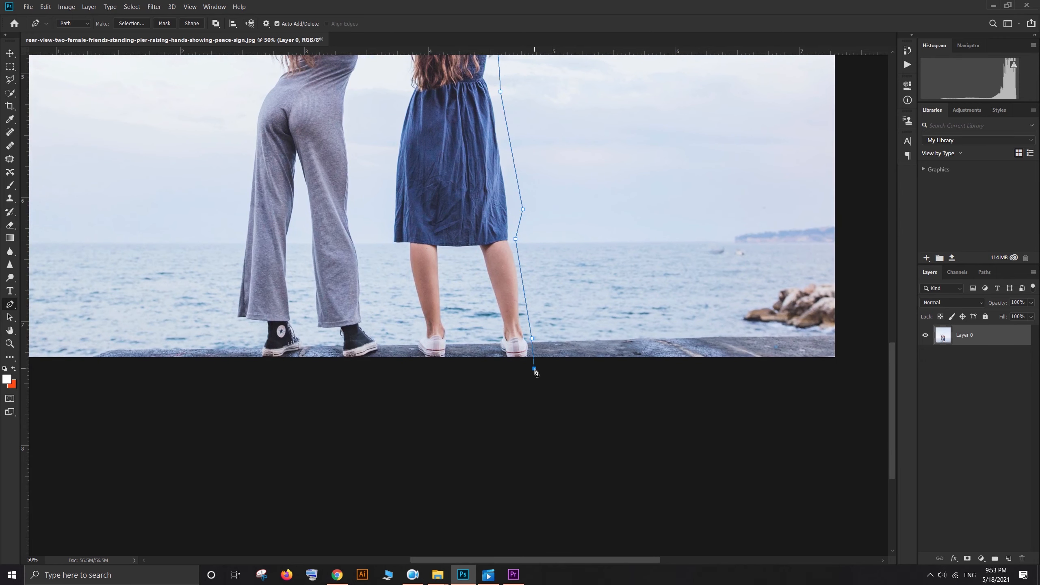
# Run the path beneath the woman's feet and up her left side, closing it at the starting point
pyautogui.click(411, 375)
pyautogui.click(412, 320)
pyautogui.moveTo(402, 255); pyautogui.dragTo(403, 340)
pyautogui.moveTo(413, 223); pyautogui.dragTo(439, 386)
pyautogui.click(422, 255)
pyautogui.click(418, 298)
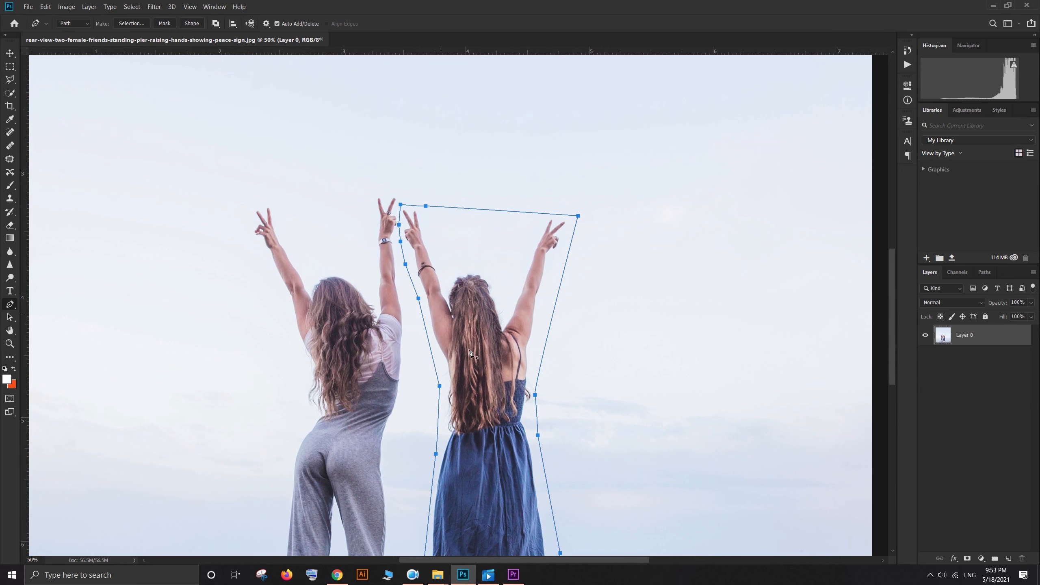
# Convert the closed path around the woman into a new anti-aliased selection
pyautogui.moveTo(561, 367); pyautogui.dragTo(556, 238)
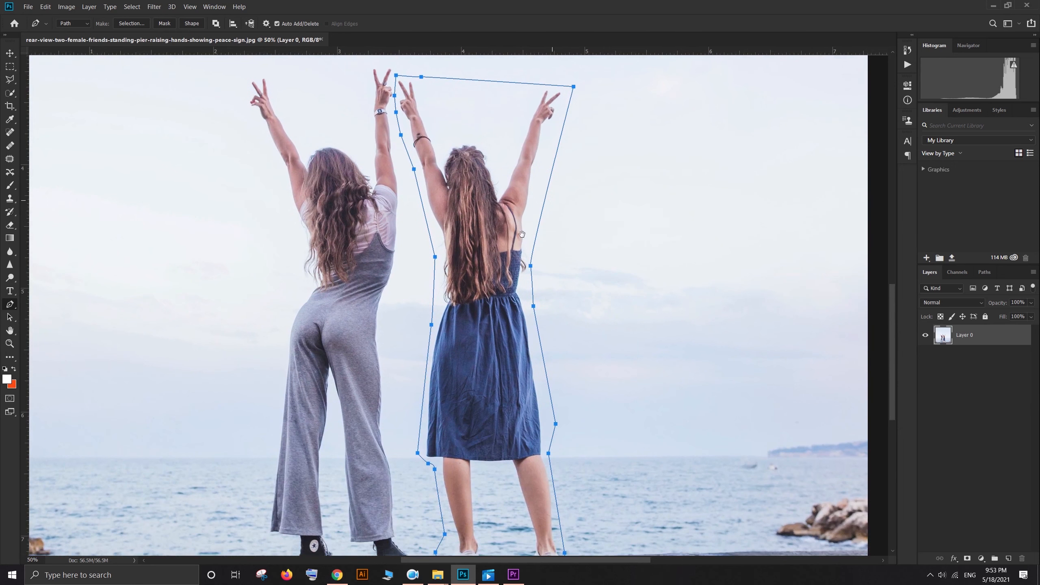
pyautogui.rightClick(511, 229)
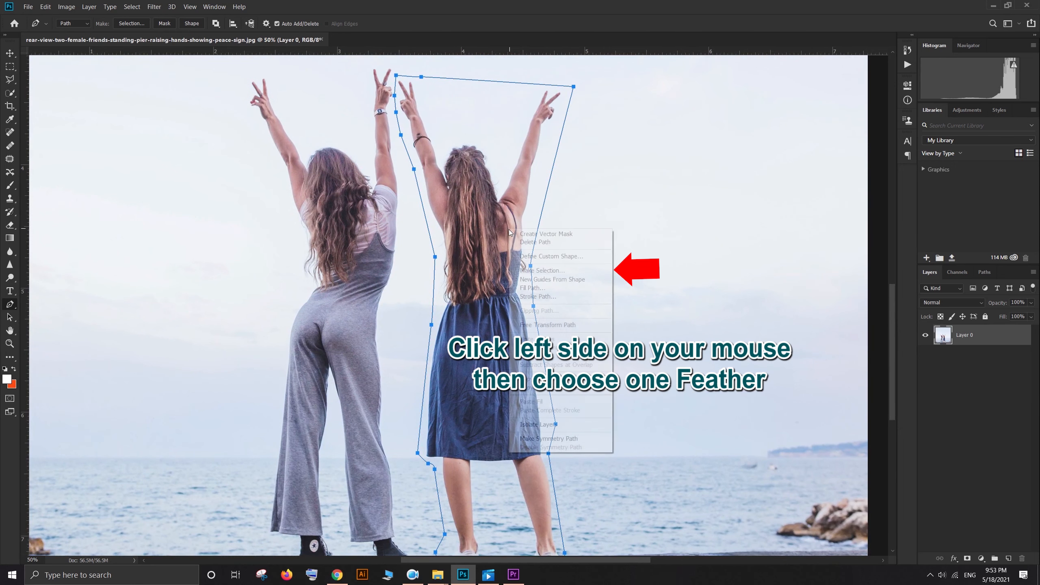
pyautogui.click(549, 272)
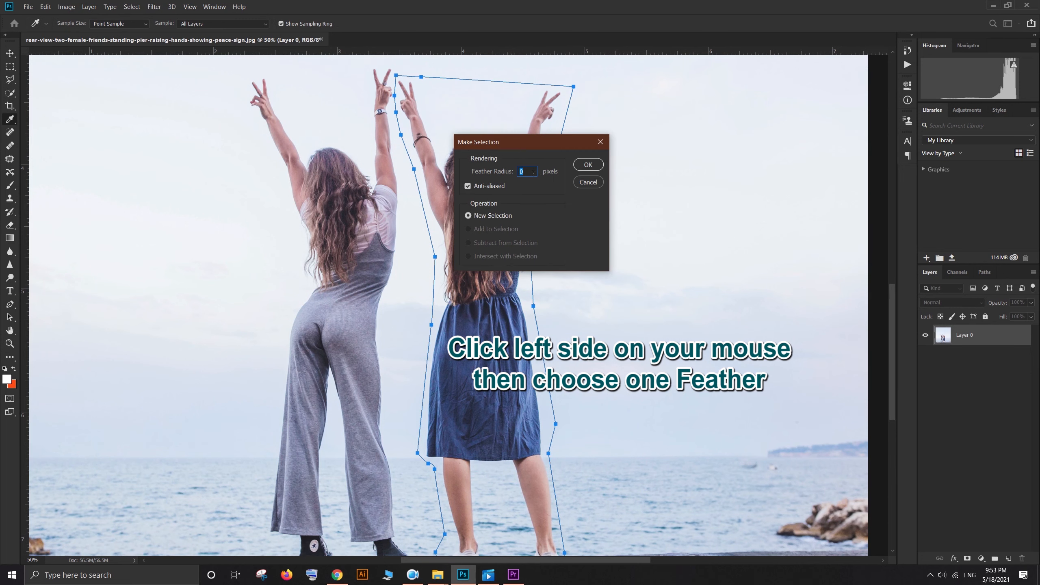
pyautogui.click(585, 164)
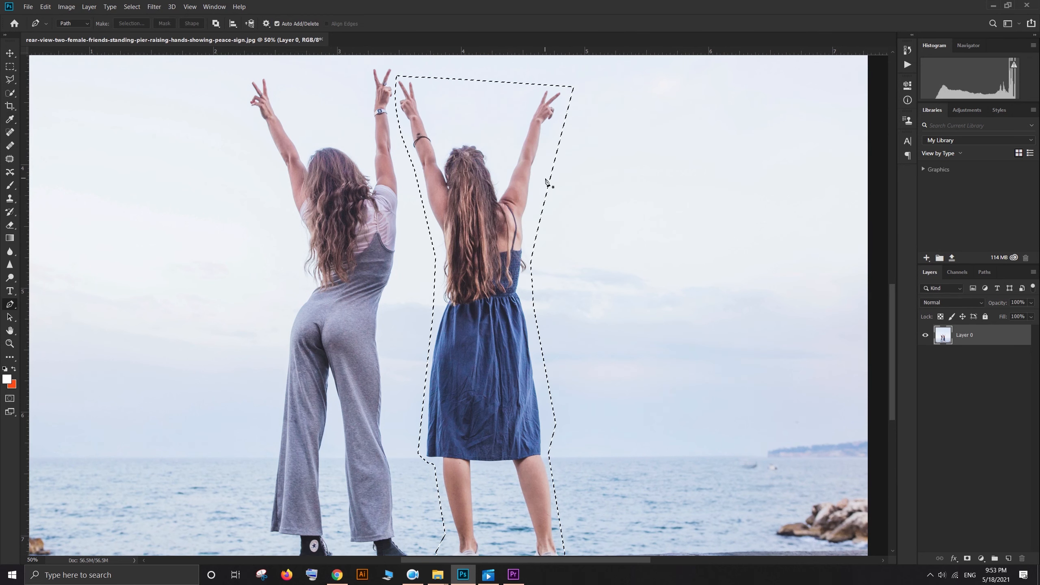
# Remove the selected woman with a Content-Aware fill, Color Adaptation on, Normal mode and 100% opacity
pyautogui.hotkey('ctrl', '-')
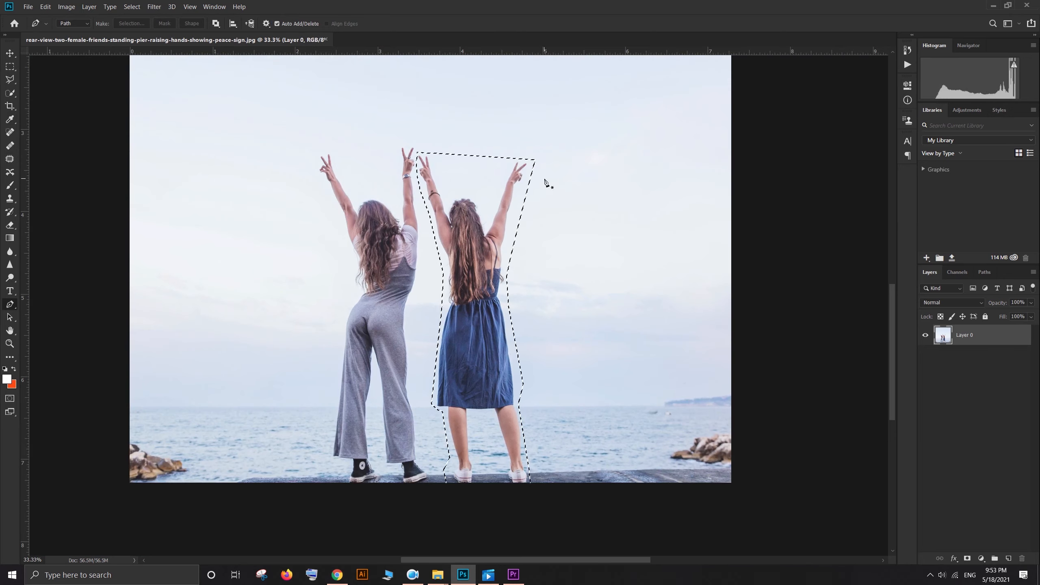
pyautogui.moveTo(522, 211); pyautogui.dragTo(565, 236)
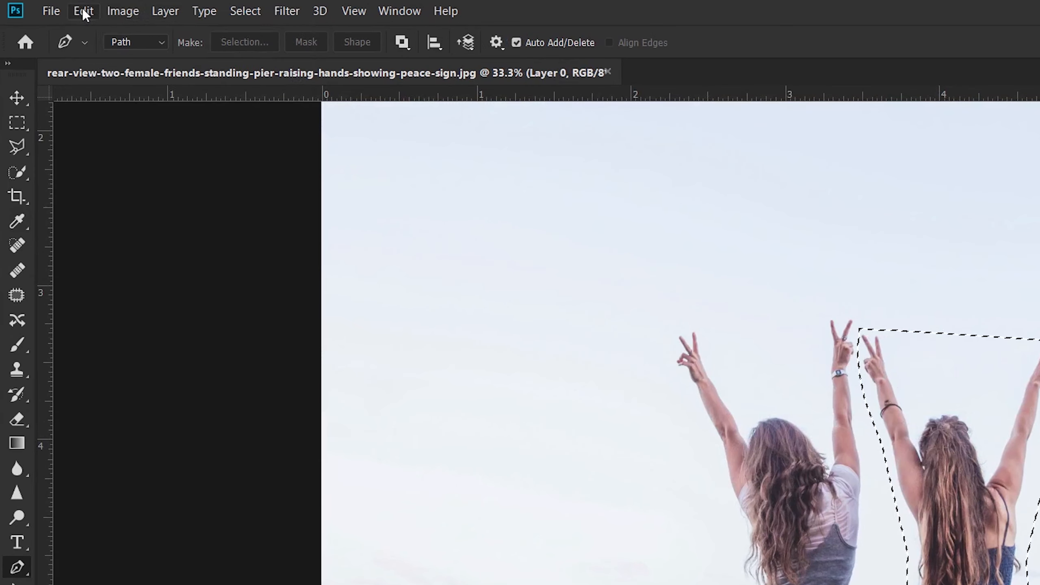
pyautogui.click(44, 7)
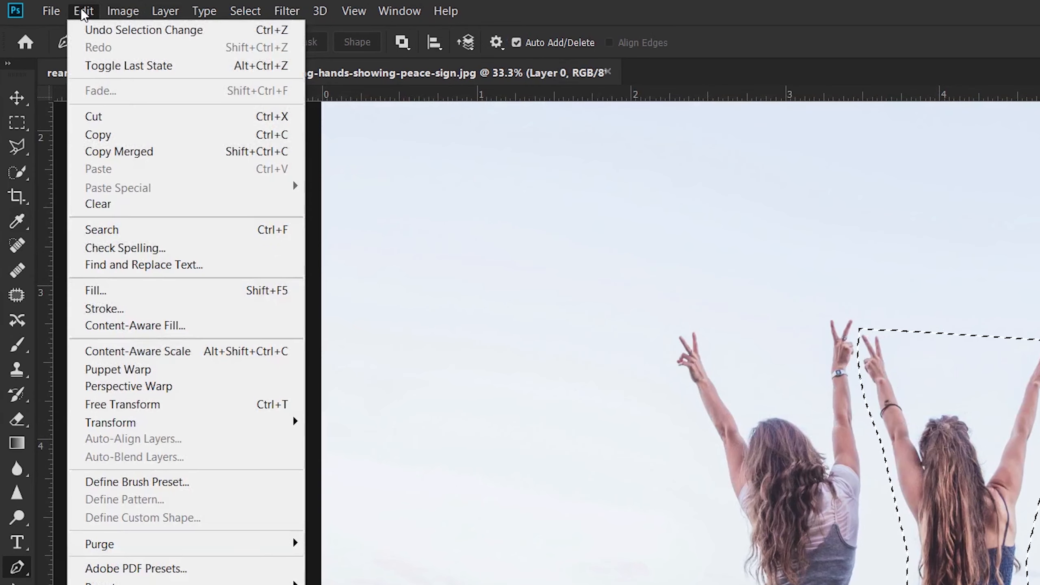
pyautogui.click(126, 291)
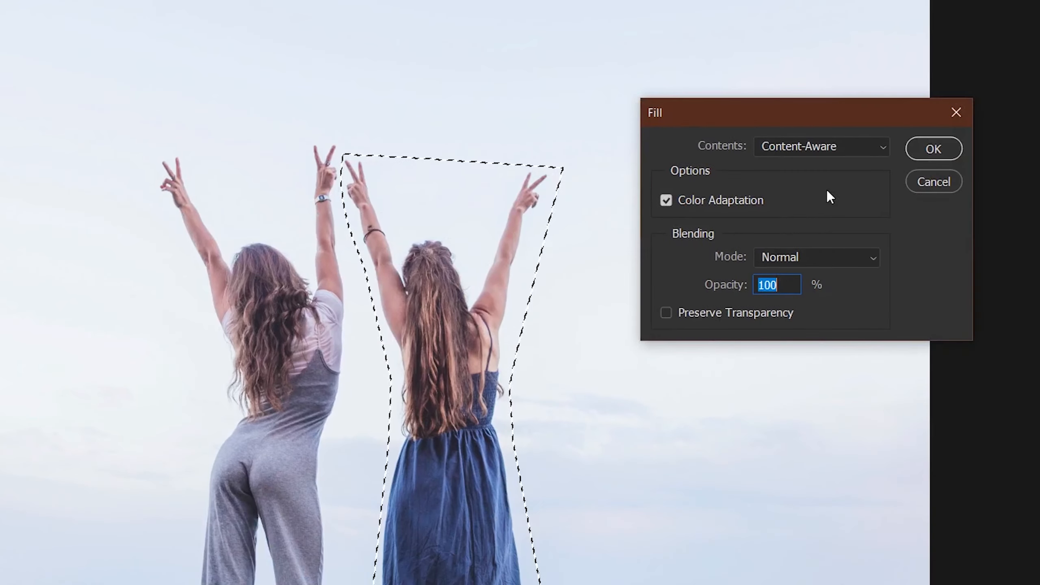
pyautogui.click(938, 147)
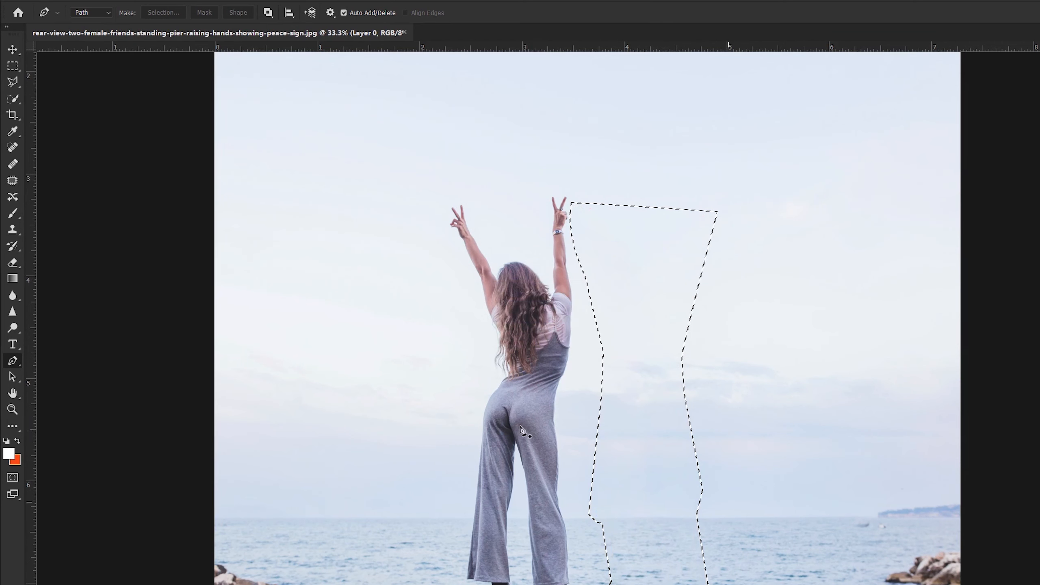
# Deselect the filled area and draw a small rectangular marquee around the leftover blotch on the pier
pyautogui.click(12, 50)
pyautogui.click(13, 65)
pyautogui.click(336, 199)
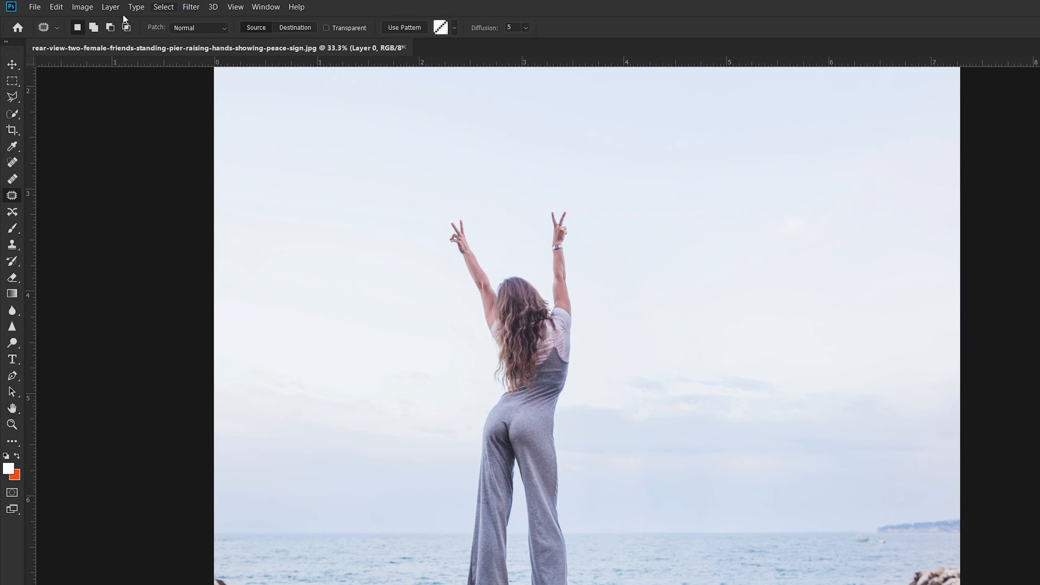
# Repair the selected pier blotch with a Content-Aware fill and a patch from the adjacent pier surface, leaving nothing selected
pyautogui.click(57, 8)
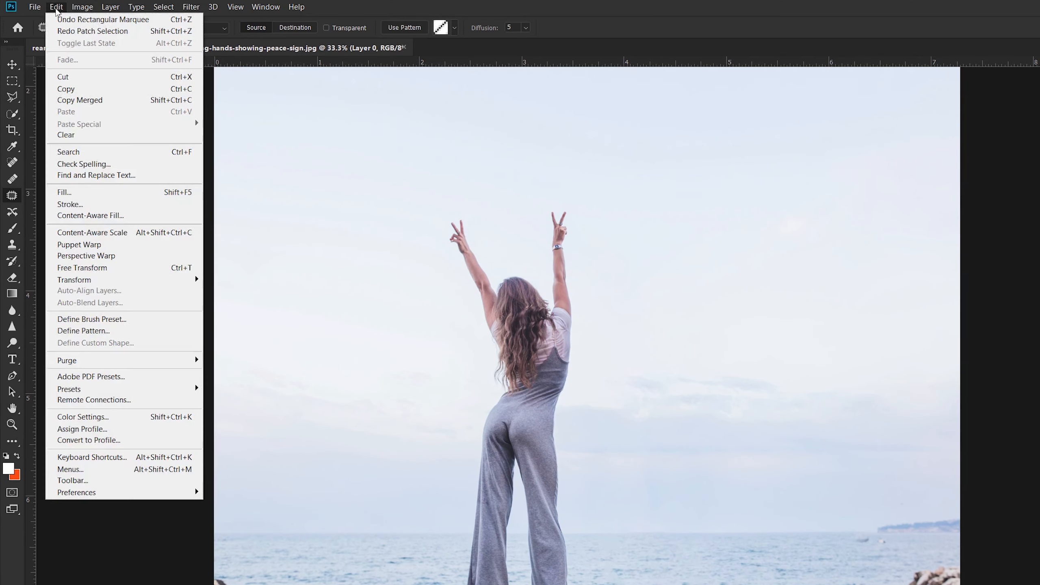
pyautogui.click(77, 192)
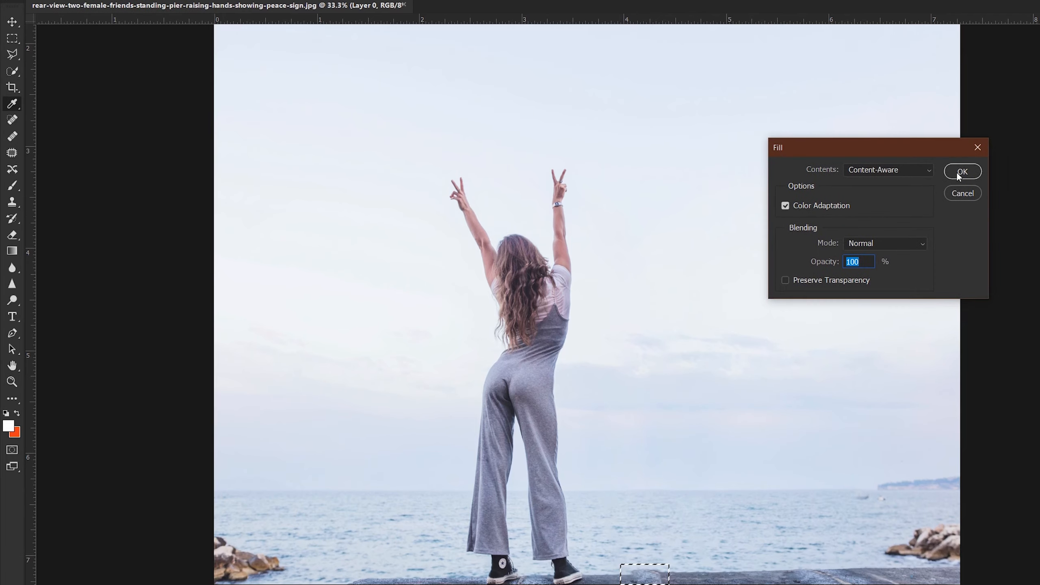
pyautogui.click(962, 213)
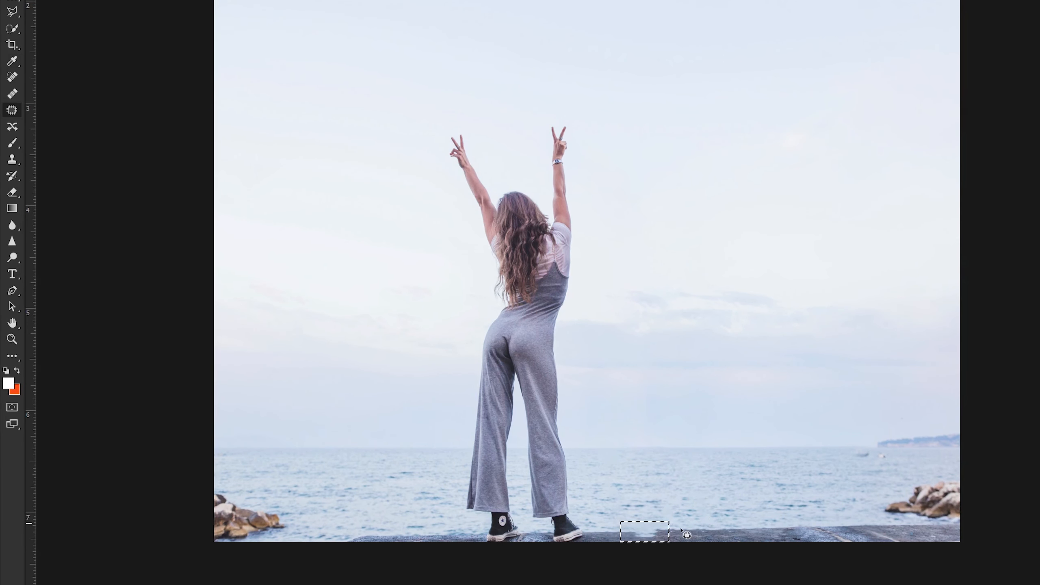
pyautogui.moveTo(656, 538); pyautogui.dragTo(703, 539)
pyautogui.hotkey('ctrl', 'd')
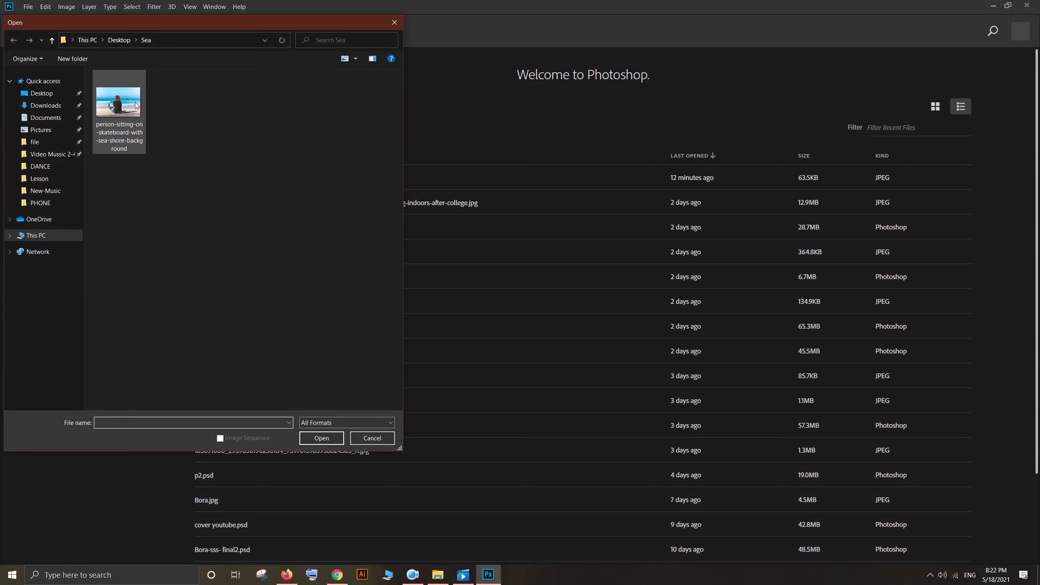
# Open the image person-sitting-on-skateboard-with-sea-shore-background from the Sea folder
pyautogui.click(126, 105)
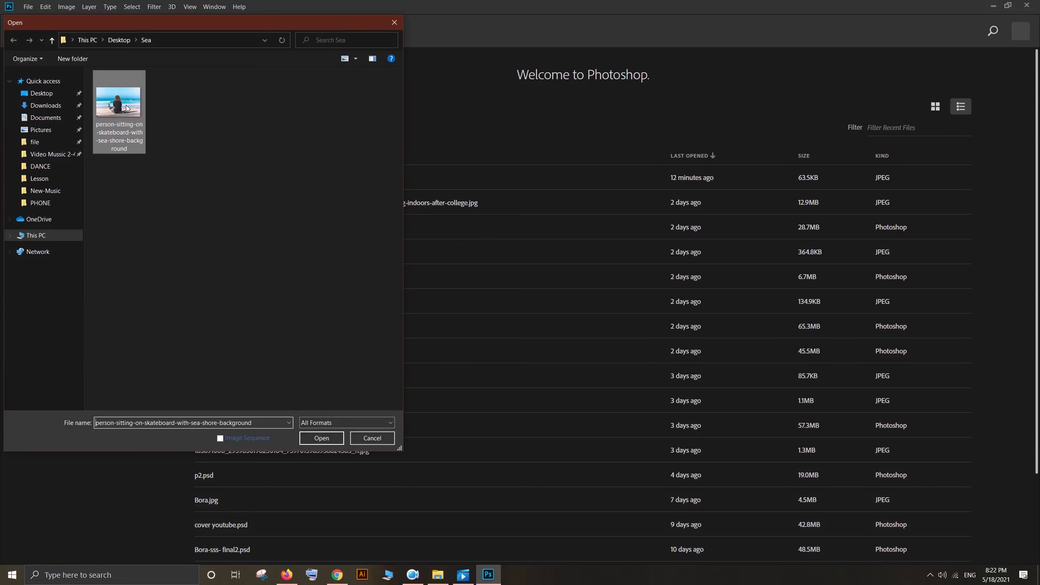
pyautogui.click(44, 95)
pyautogui.doubleClick(303, 100)
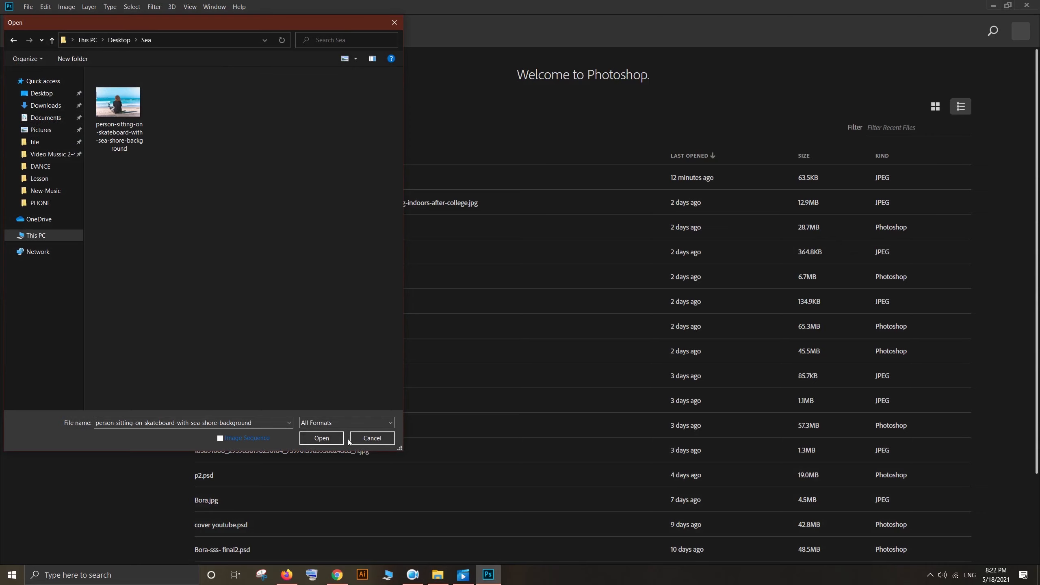
pyautogui.click(328, 439)
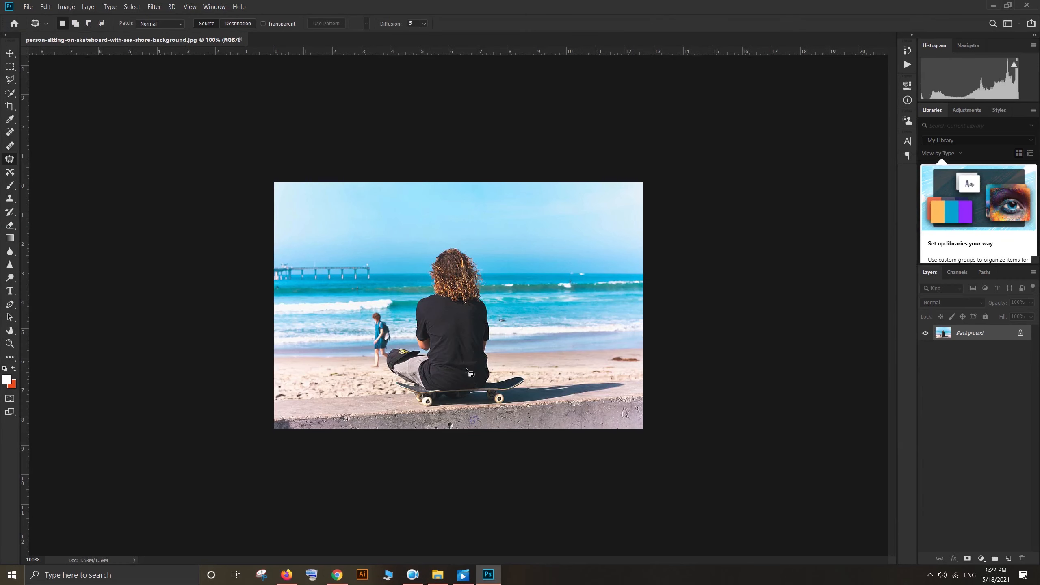
# Unlock the beach photo's Background layer and duplicate it under the name Layer 0 copy
pyautogui.press('v')
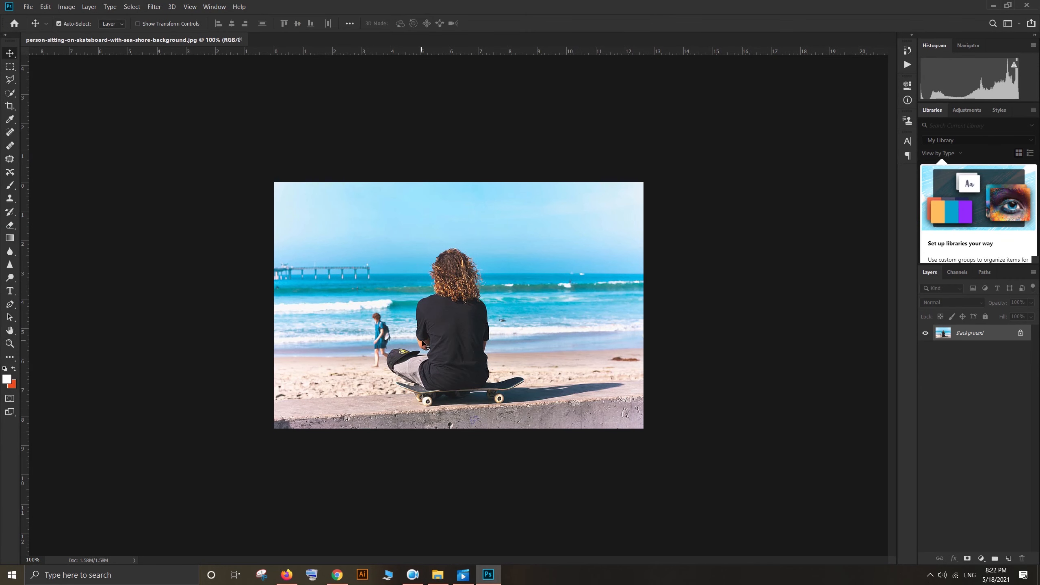
pyautogui.hotkey('ctrl', '+')
pyautogui.hotkey('ctrl', '+')
pyautogui.hotkey('ctrl', '+')
pyautogui.press('space')
pyautogui.moveTo(378, 370); pyautogui.dragTo(660, 254)
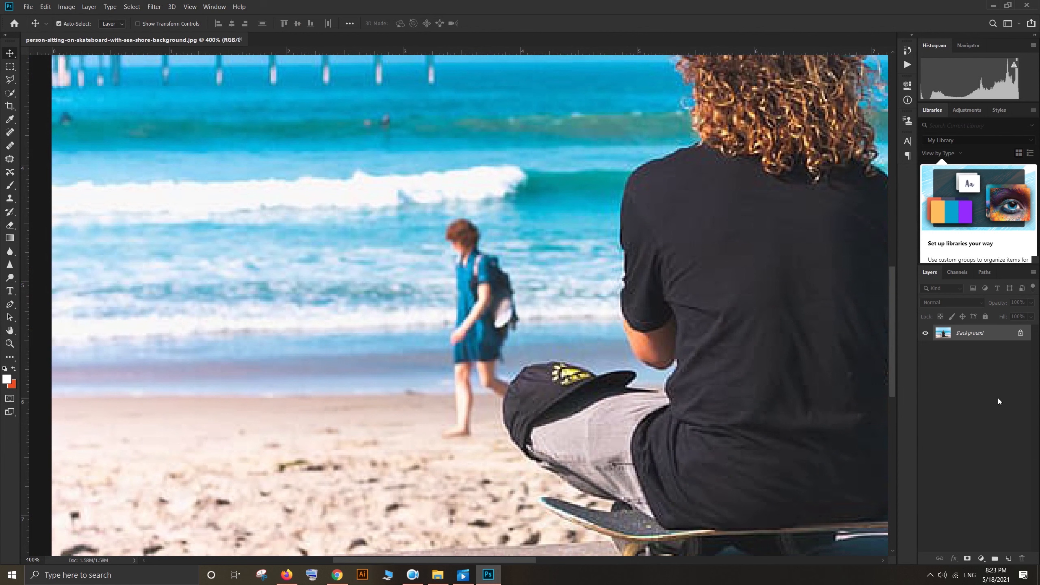
pyautogui.click(1021, 333)
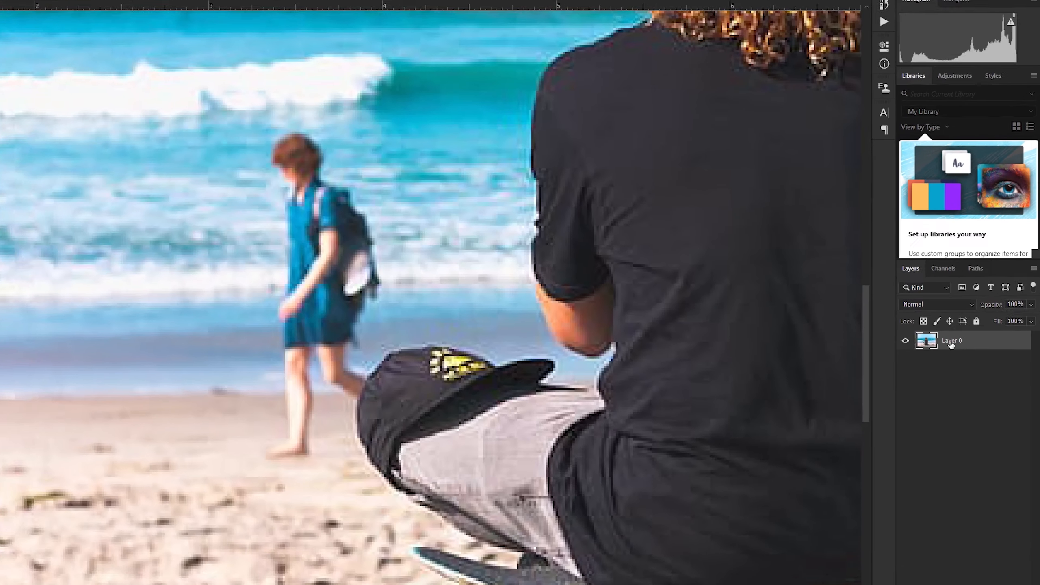
pyautogui.rightClick(959, 332)
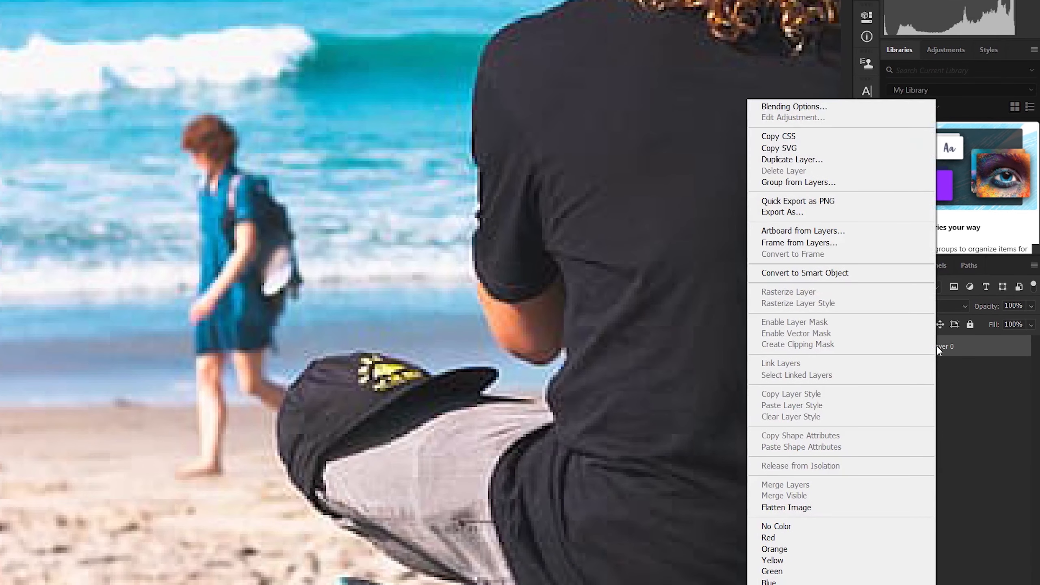
pyautogui.click(796, 160)
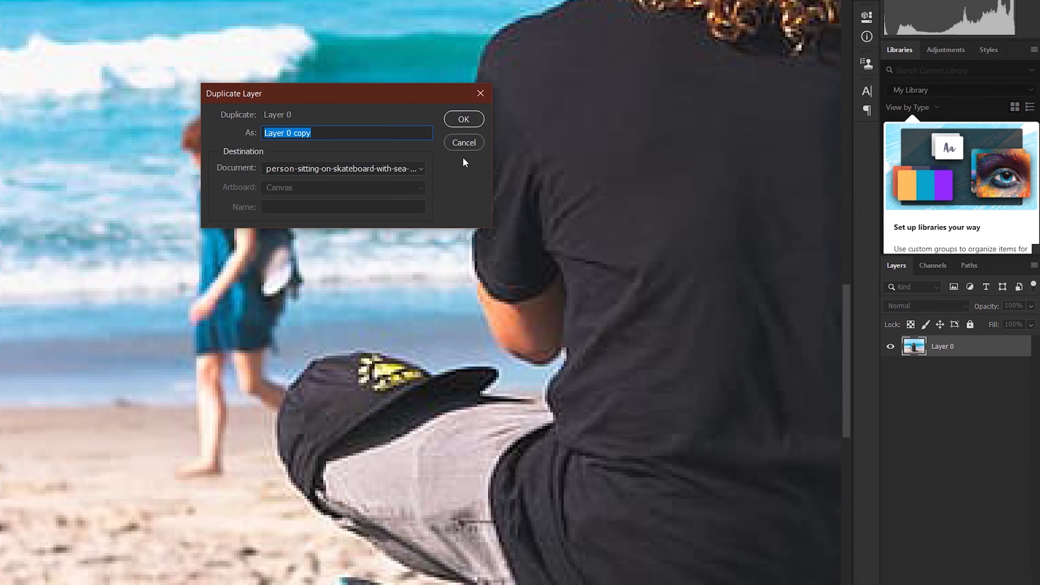
pyautogui.click(464, 119)
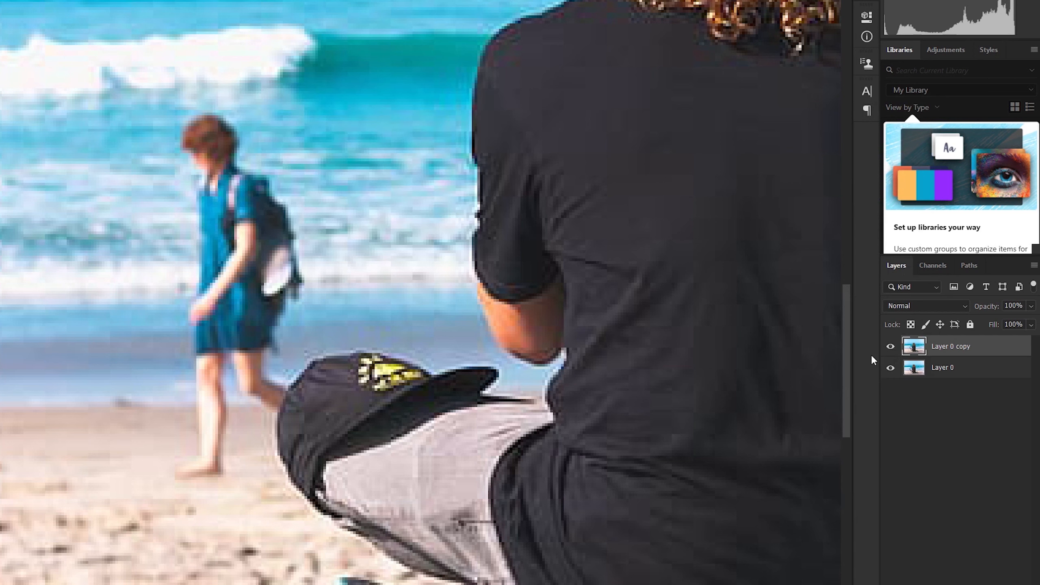
# Rename the original Layer 0 as 1
pyautogui.doubleClick(950, 369)
pyautogui.write('1')
pyautogui.press('Return')
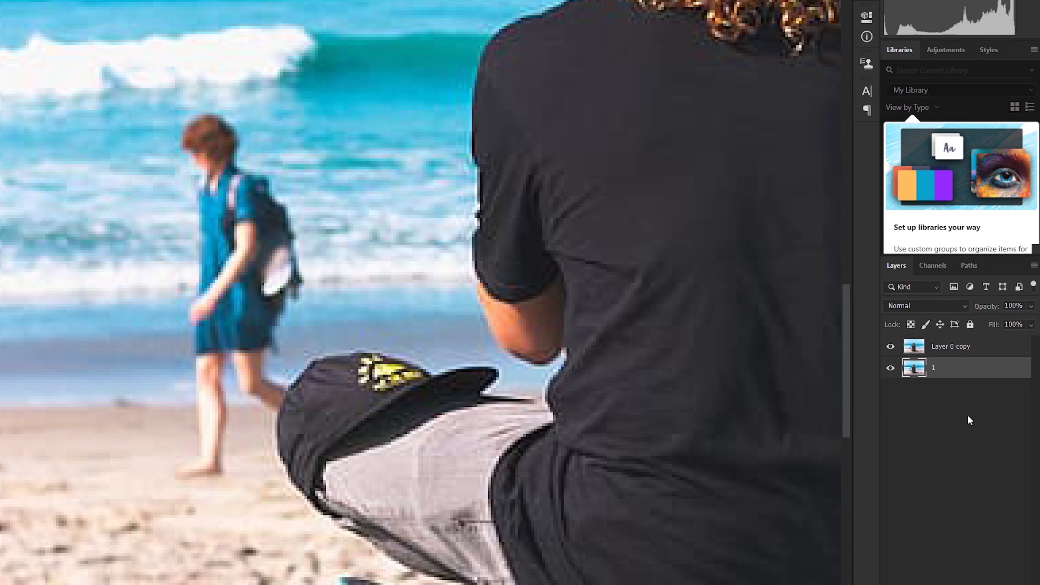
pyautogui.click(969, 418)
# Rename Layer 0 copy as 2 and arrange the layers so that layer 1 sits above it
pyautogui.doubleClick(952, 348)
pyautogui.write('2')
pyautogui.press('Return')
pyautogui.click(960, 429)
pyautogui.moveTo(933, 352); pyautogui.dragTo(939, 380)
pyautogui.click(940, 390)
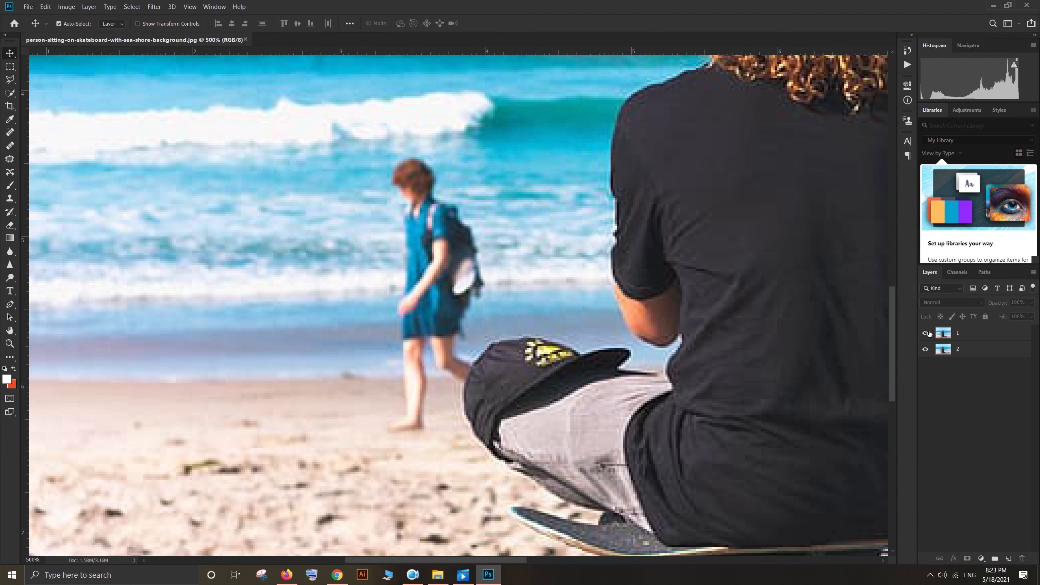
# On layer 2, draw a rectangular marquee around the walking person with the backpack and centre it on the figure
pyautogui.click(957, 337)
pyautogui.click(942, 348)
pyautogui.click(10, 67)
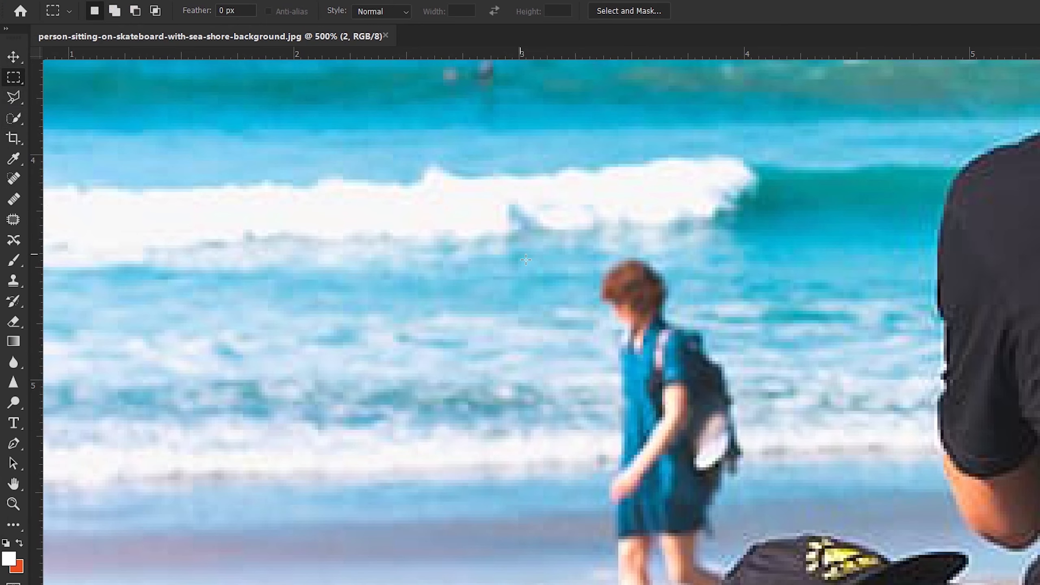
pyautogui.moveTo(547, 260); pyautogui.dragTo(703, 514)
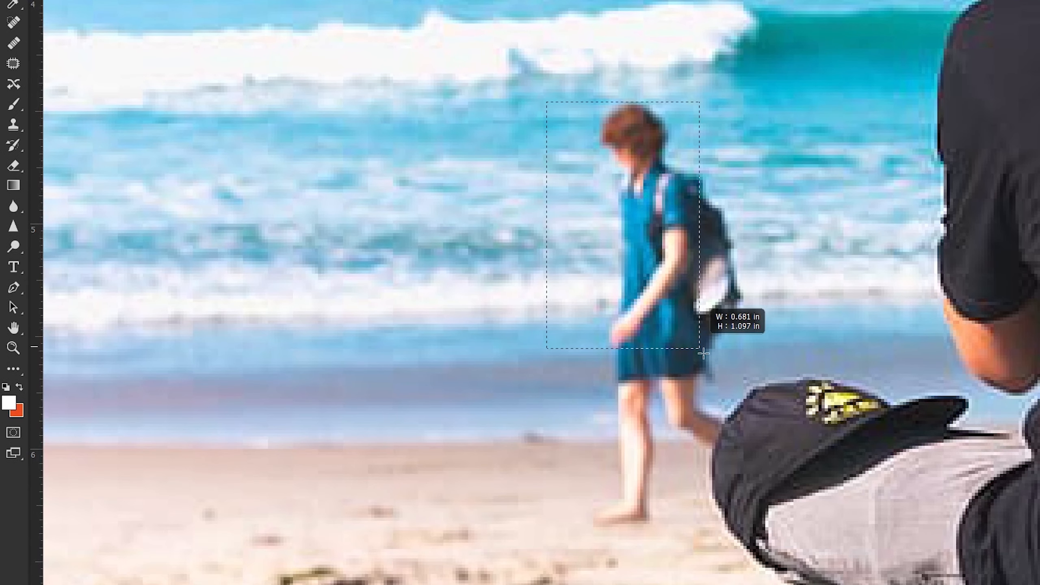
pyautogui.moveTo(703, 357); pyautogui.dragTo(783, 544)
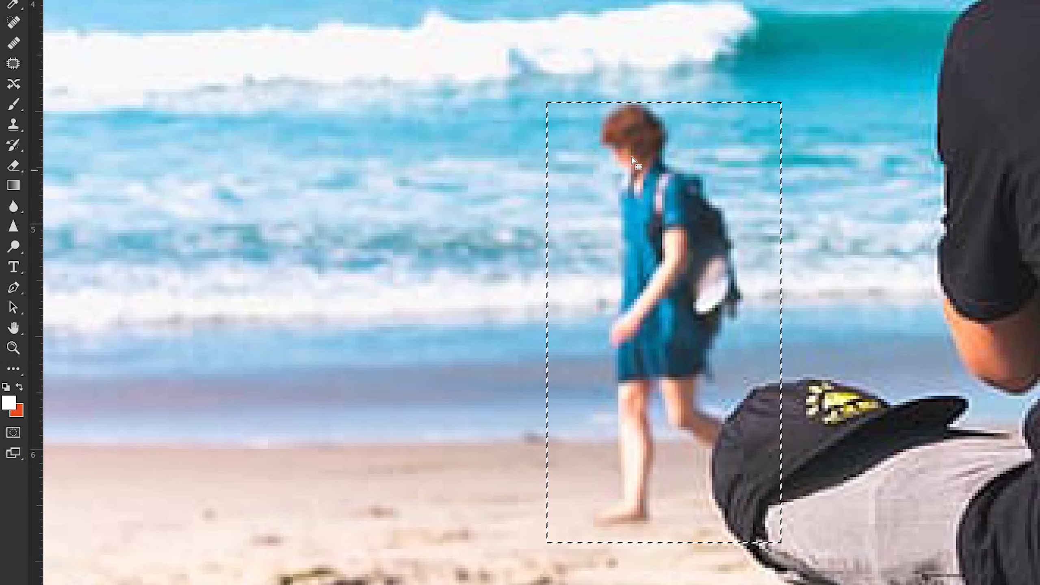
pyautogui.moveTo(624, 153); pyautogui.dragTo(618, 146)
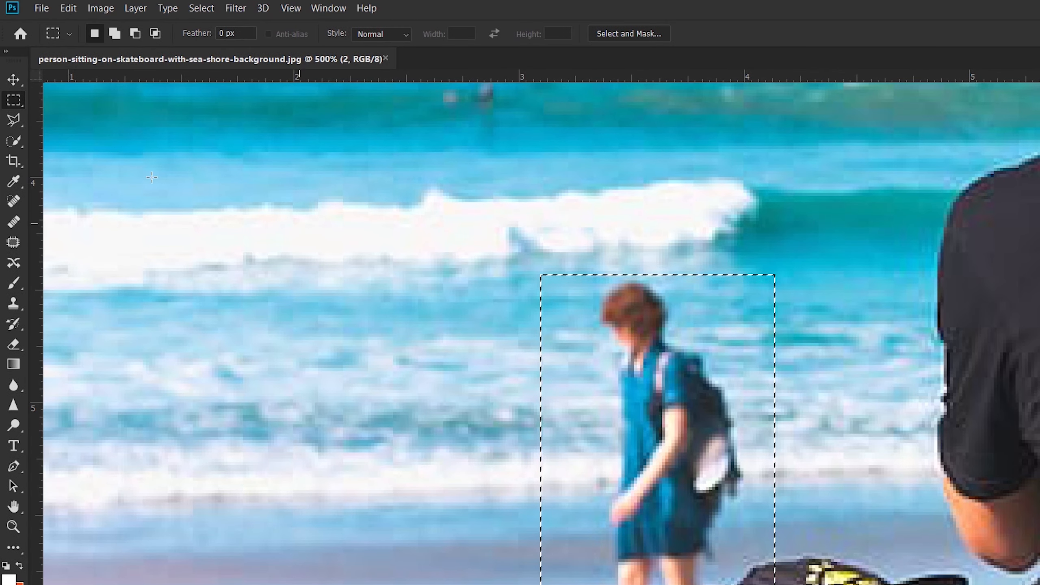
# Fill the marquee around the walking person on layer 2 with Content-Aware contents, Screen blending mode and 100% opacity
pyautogui.click(66, 8)
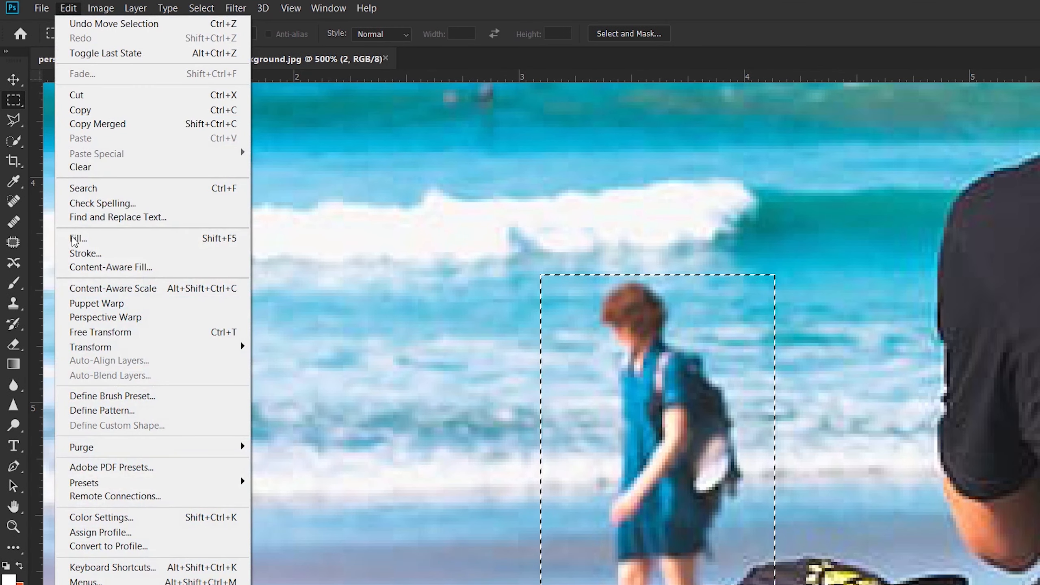
pyautogui.click(73, 242)
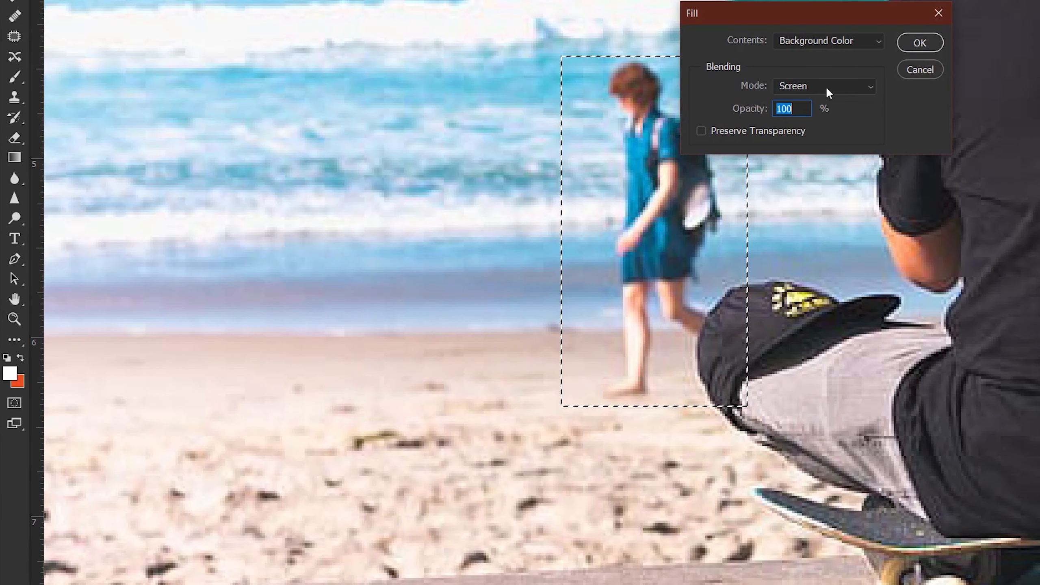
pyautogui.click(827, 40)
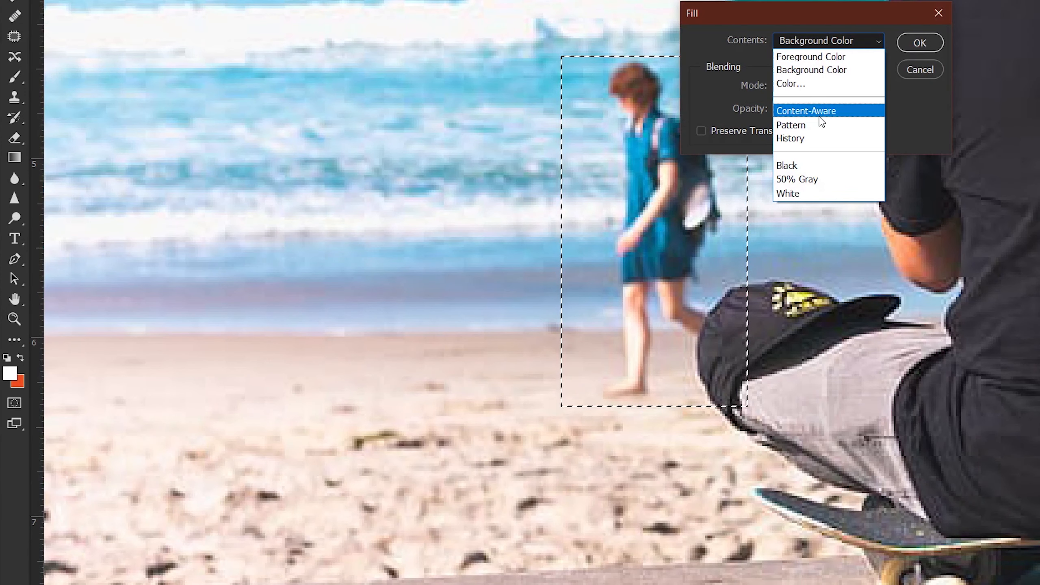
pyautogui.click(820, 116)
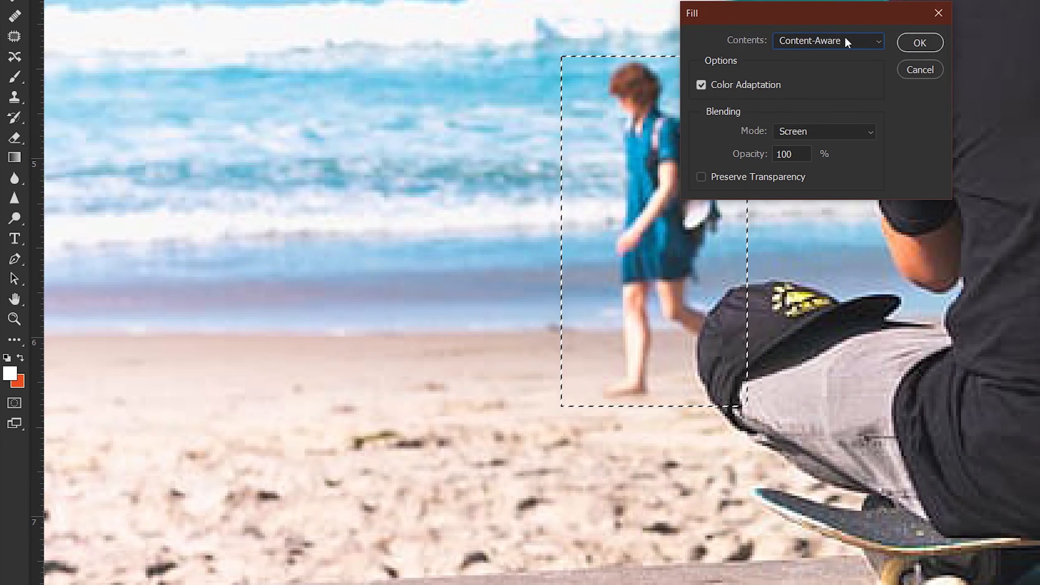
pyautogui.click(815, 131)
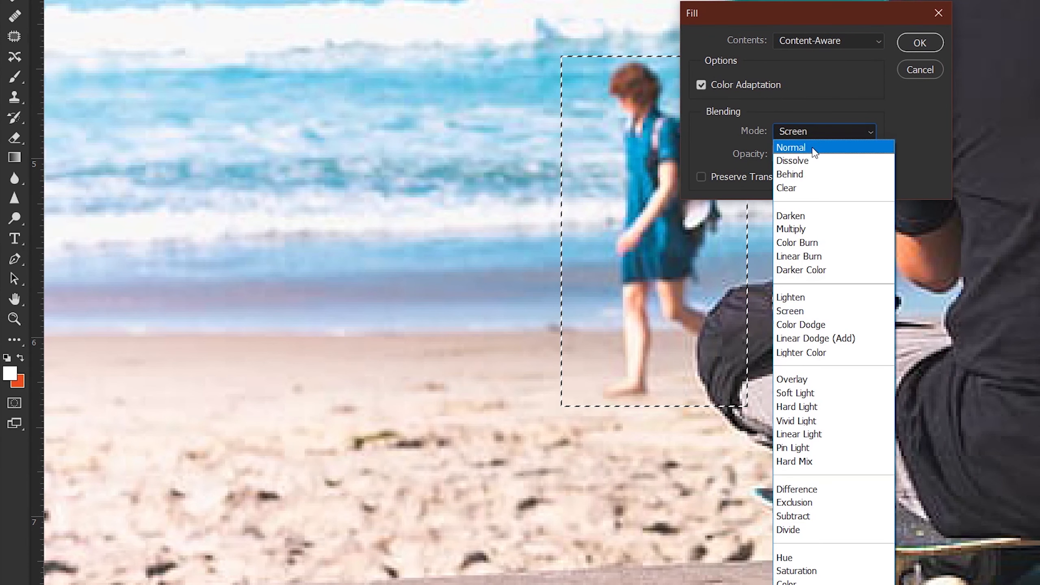
pyautogui.click(794, 311)
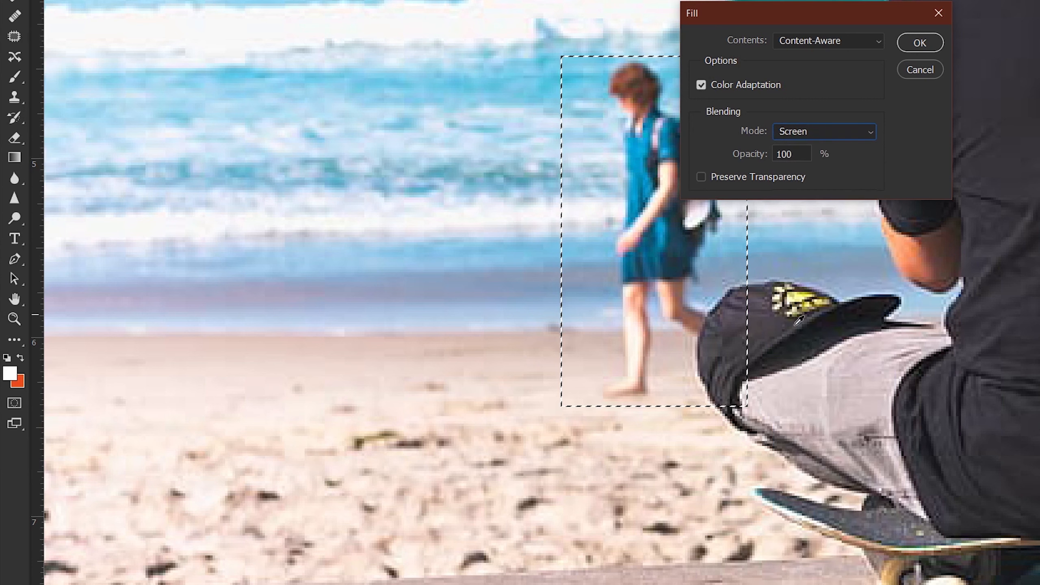
pyautogui.click(920, 43)
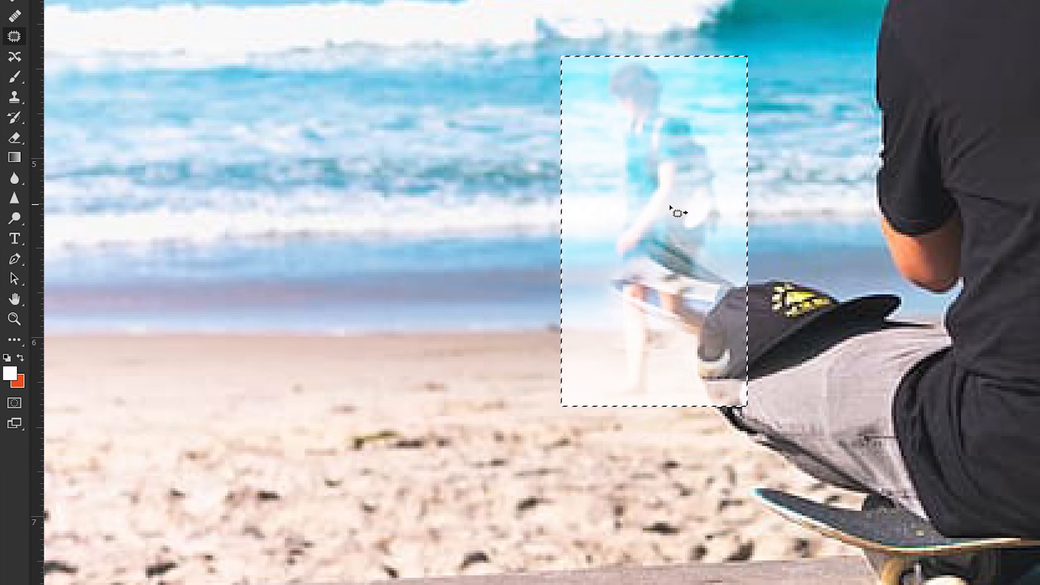
# Patch the marquee area on layer 2 with the clean sea and sand just to its left and deselect it
pyautogui.moveTo(672, 208); pyautogui.dragTo(478, 207)
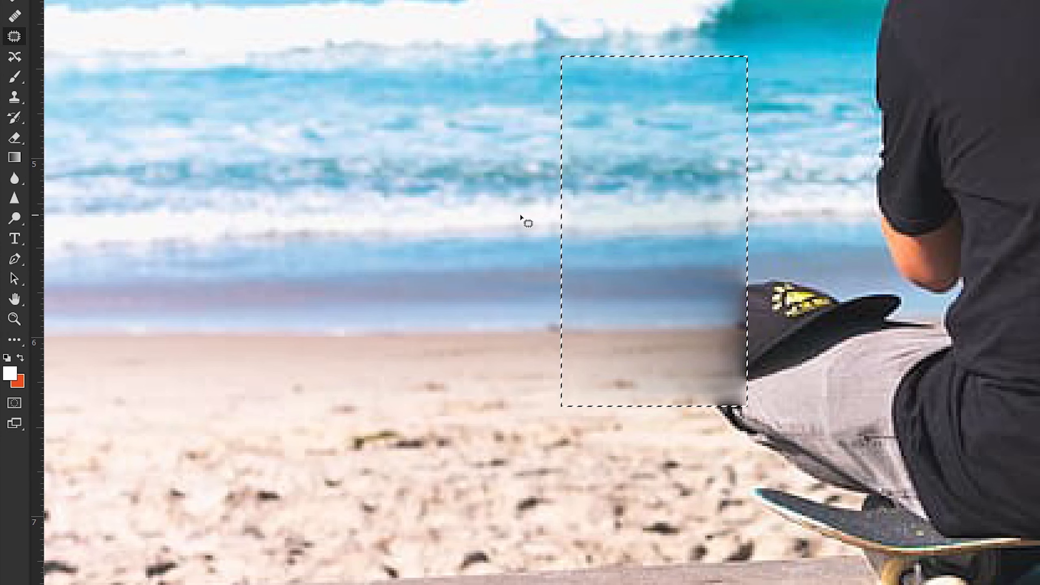
pyautogui.hotkey('ctrl', 'd')
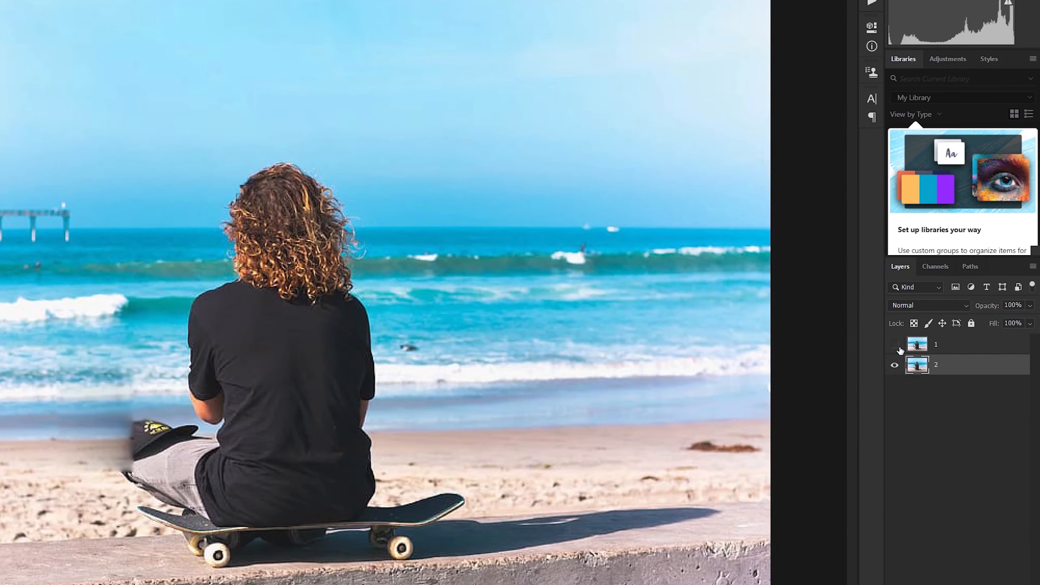
# Make layer 1 visible and active, and take up the Pen tool at the cap on the seated man's knee
pyautogui.click(925, 332)
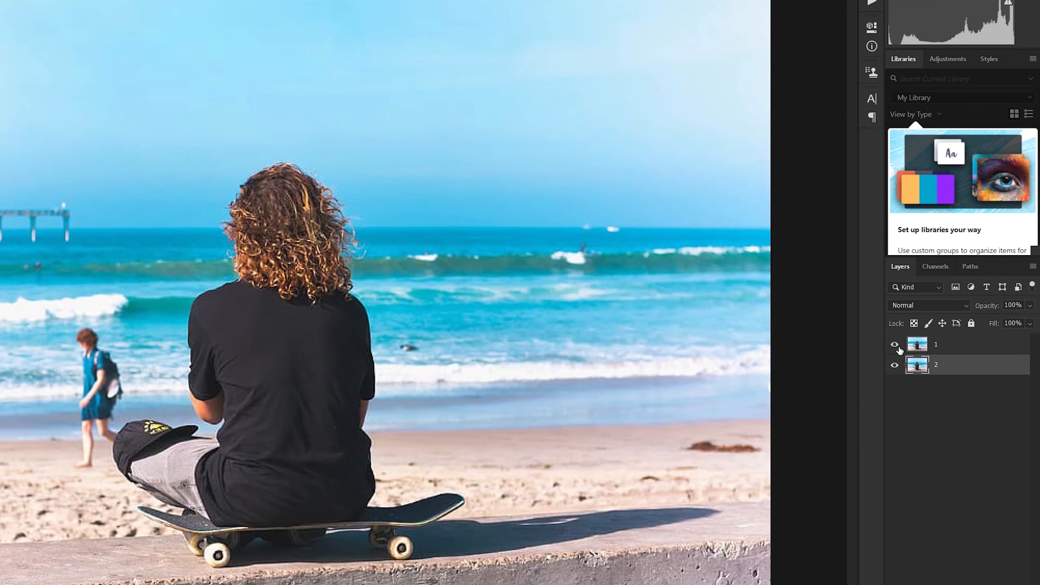
pyautogui.click(940, 346)
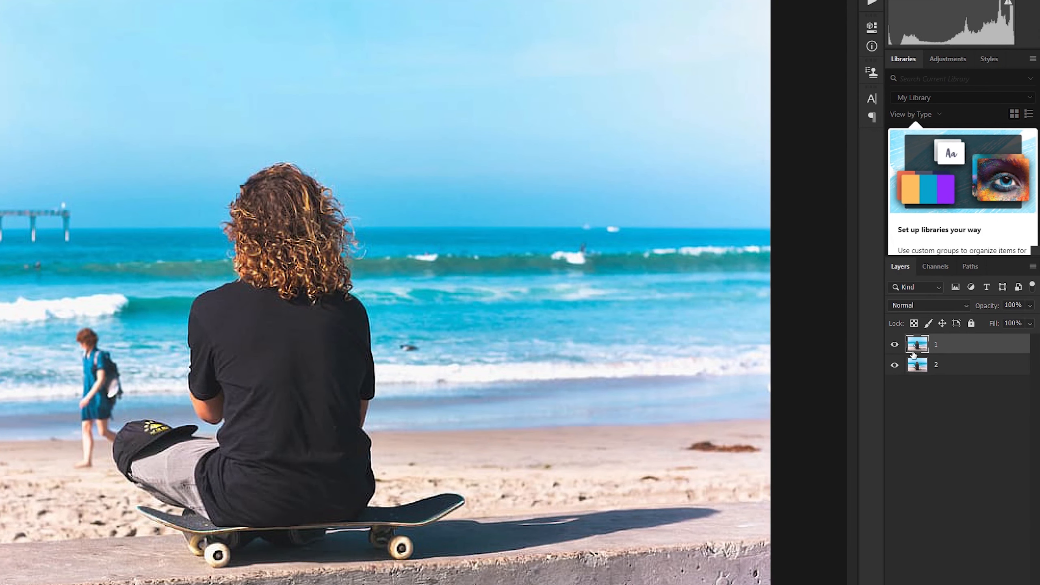
pyautogui.hotkey('ctrl', '+')
pyautogui.hotkey('ctrl', '+')
pyautogui.hotkey('ctrl', '+')
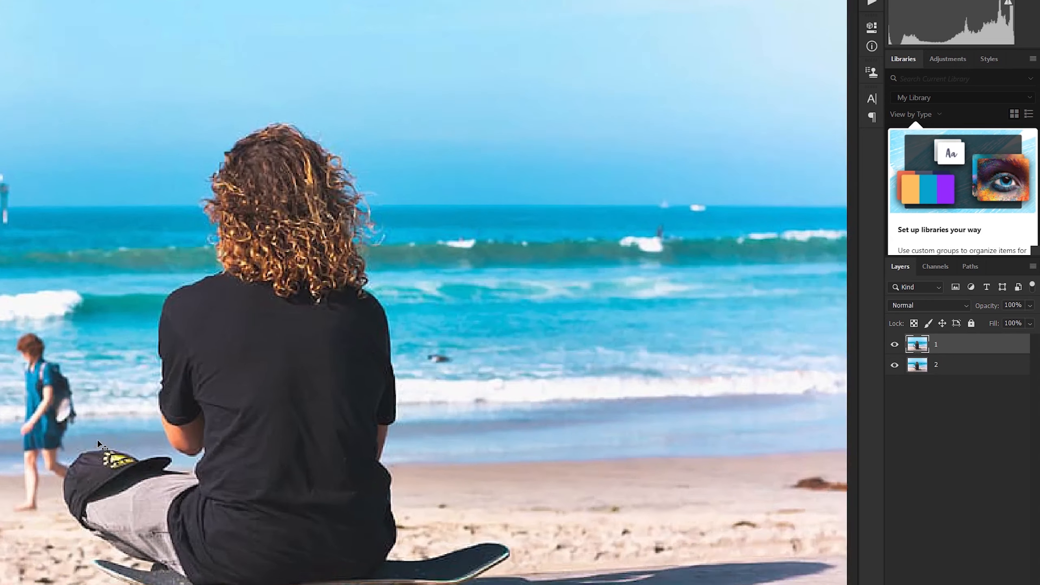
pyautogui.moveTo(423, 293); pyautogui.dragTo(453, 237)
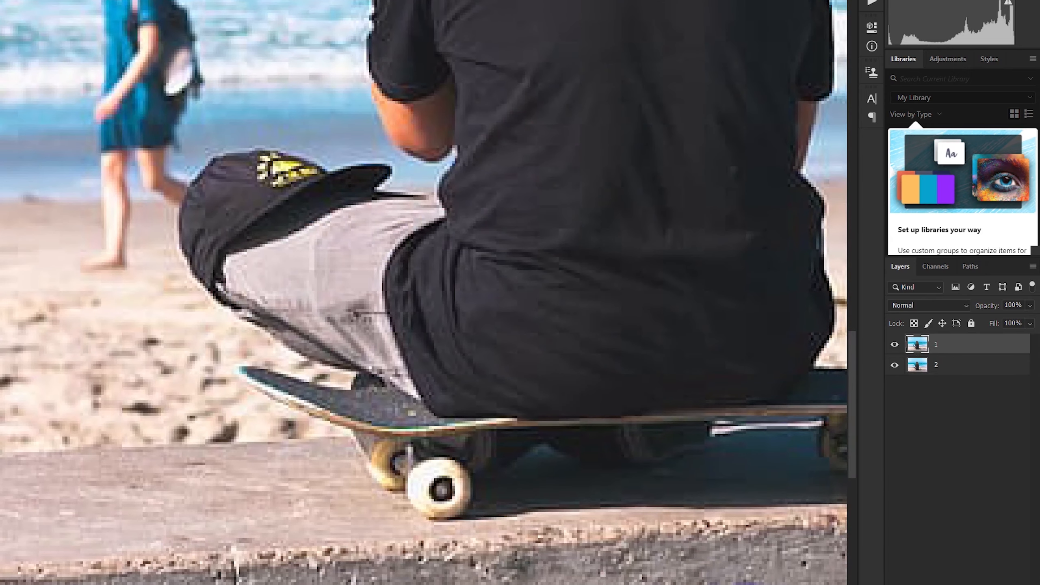
pyautogui.scroll(8, 305, 302)
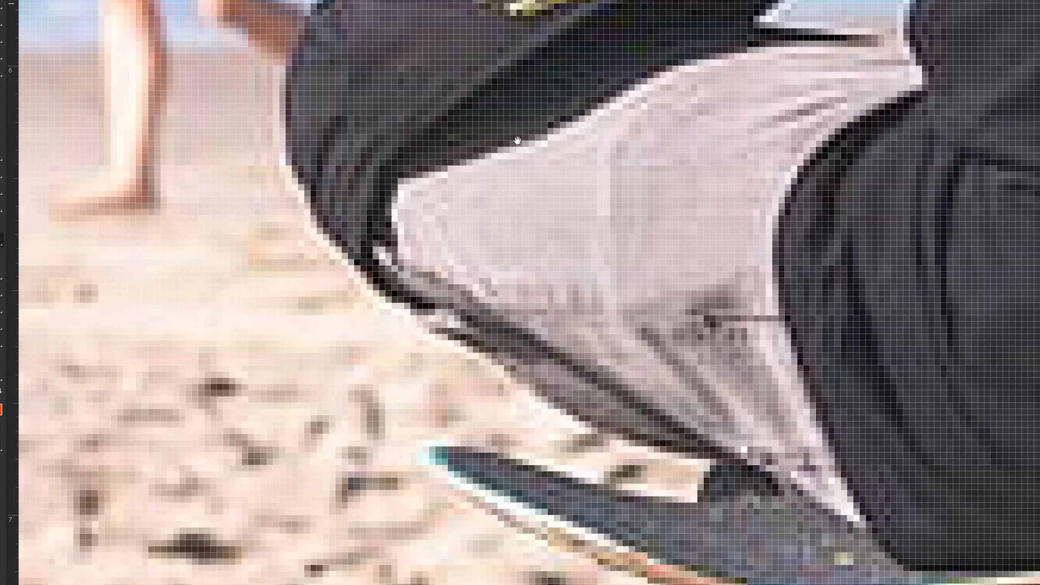
pyautogui.moveTo(518, 140); pyautogui.dragTo(545, 333)
pyautogui.moveTo(508, 300); pyautogui.dragTo(504, 371)
pyautogui.click(11, 308)
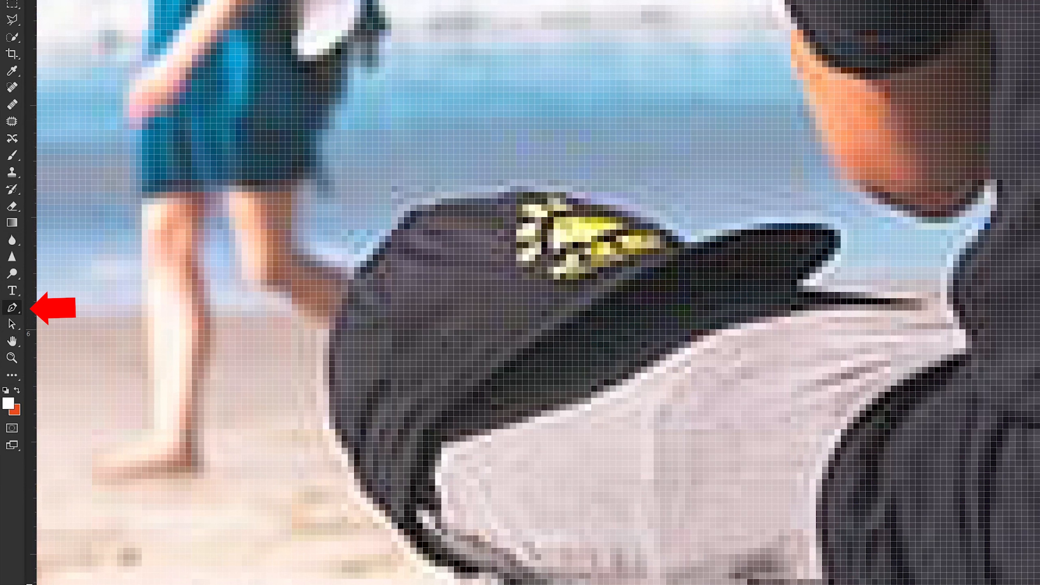
# Trace a path along the cap's outer edge with the Pen tool and close it across the grey trousers
pyautogui.moveTo(349, 469); pyautogui.dragTo(333, 436)
pyautogui.moveTo(329, 368); pyautogui.dragTo(335, 330)
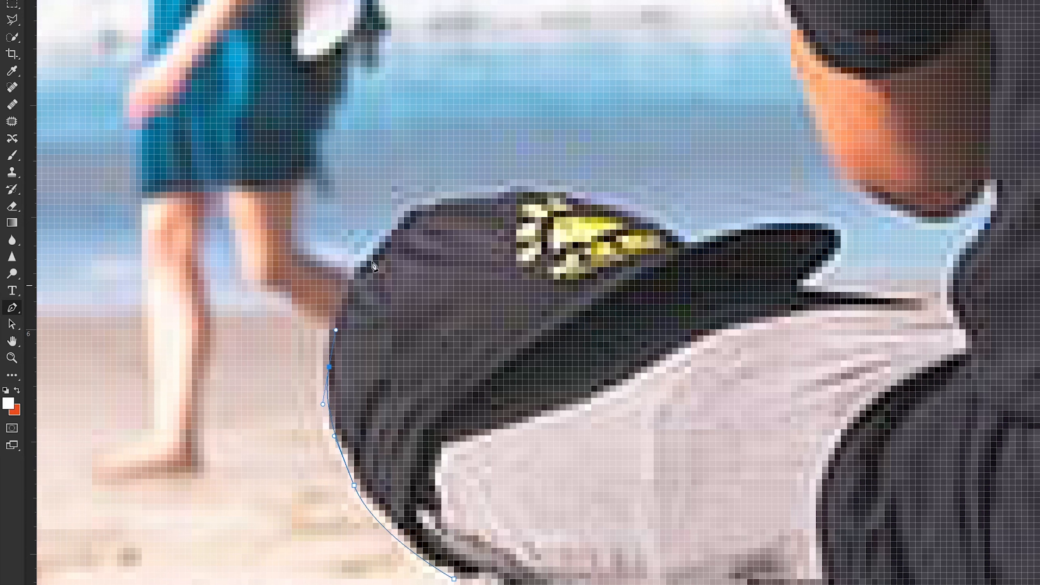
pyautogui.moveTo(373, 255); pyautogui.dragTo(398, 230)
pyautogui.moveTo(455, 194); pyautogui.dragTo(654, 212)
pyautogui.click(697, 243)
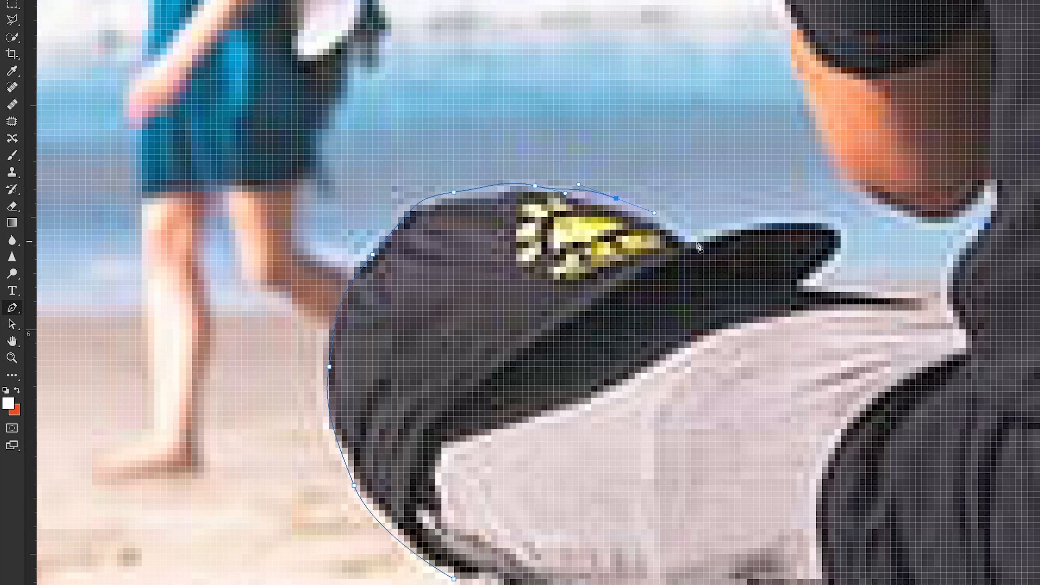
pyautogui.click(778, 392)
pyautogui.click(641, 566)
pyautogui.click(454, 579)
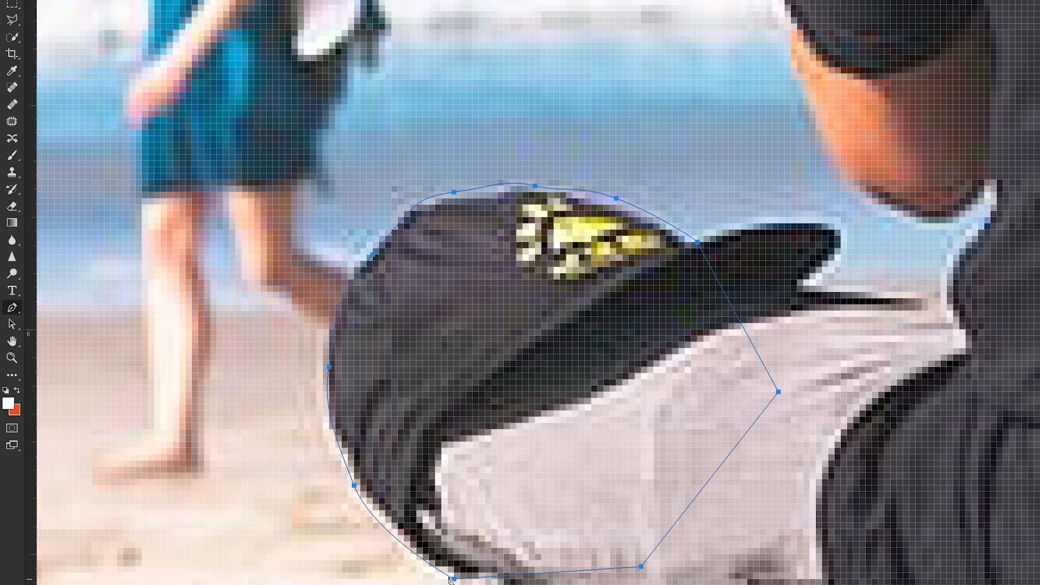
# Convert the cap path into a new anti-aliased selection with 0 px feather and copy it to its own layer
pyautogui.hotkey('ctrl', '-')
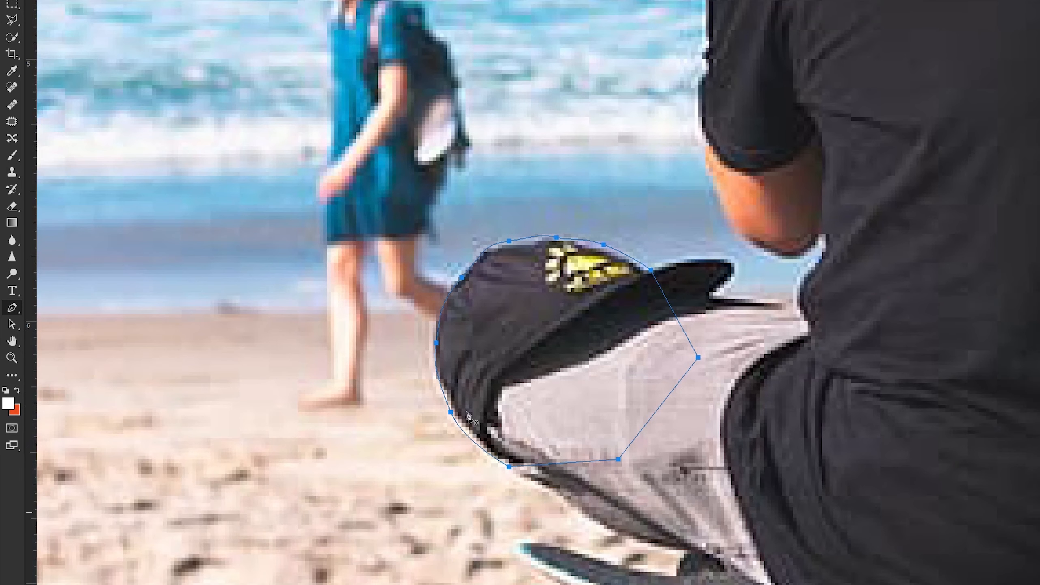
pyautogui.rightClick(548, 350)
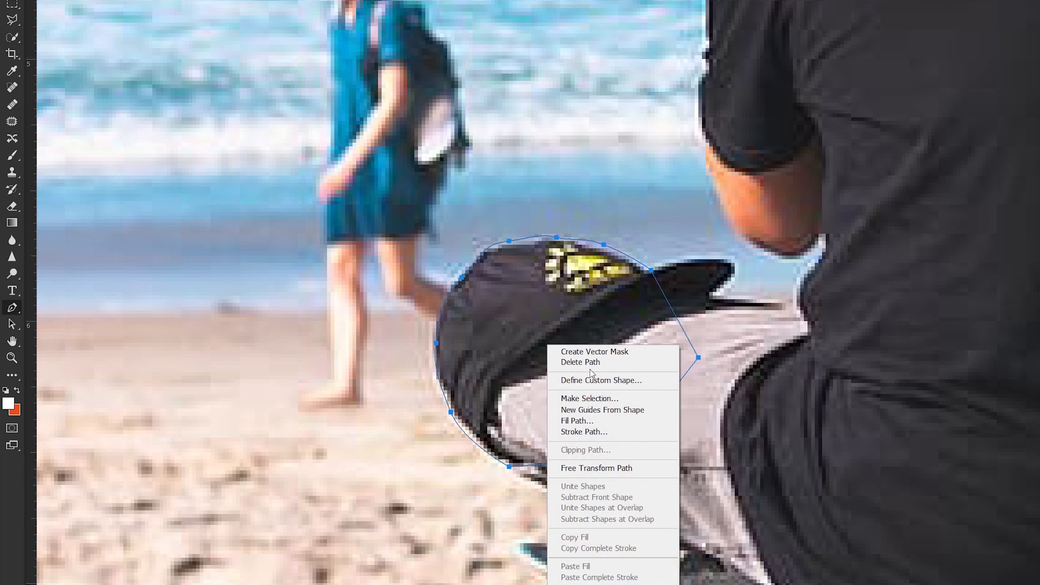
pyautogui.click(604, 401)
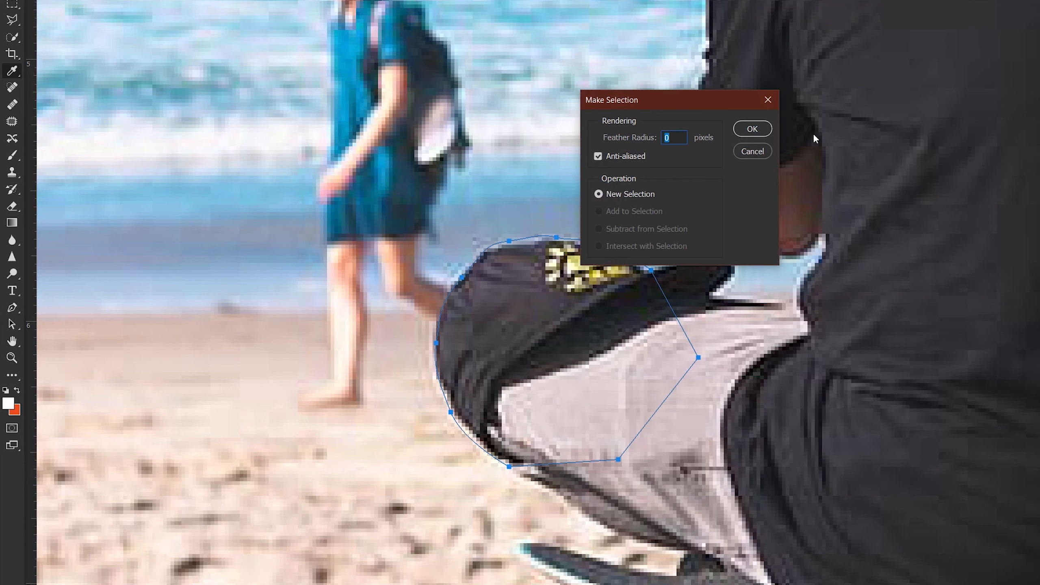
pyautogui.click(752, 128)
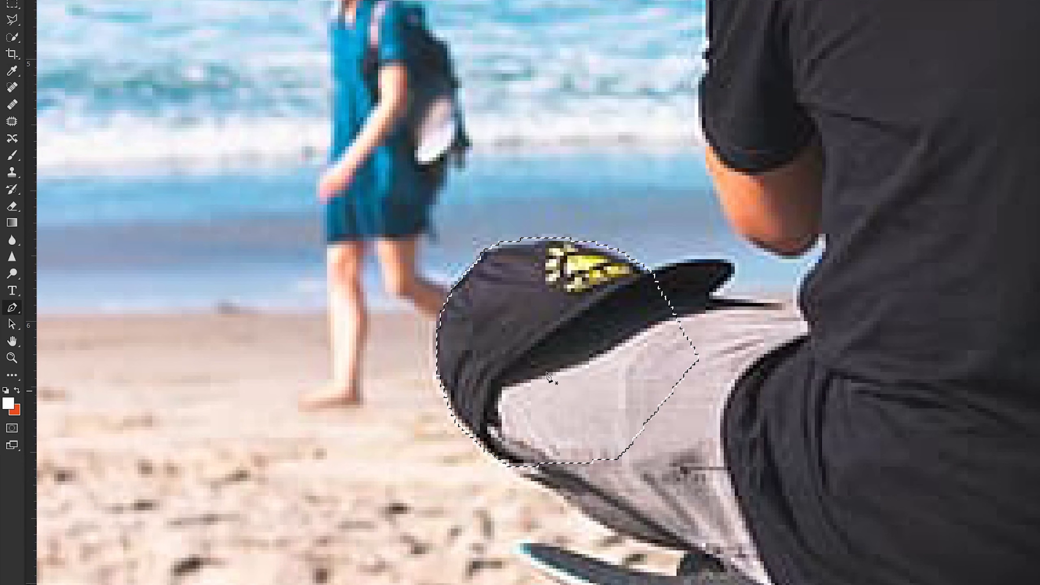
pyautogui.hotkey('ctrl', 'j')
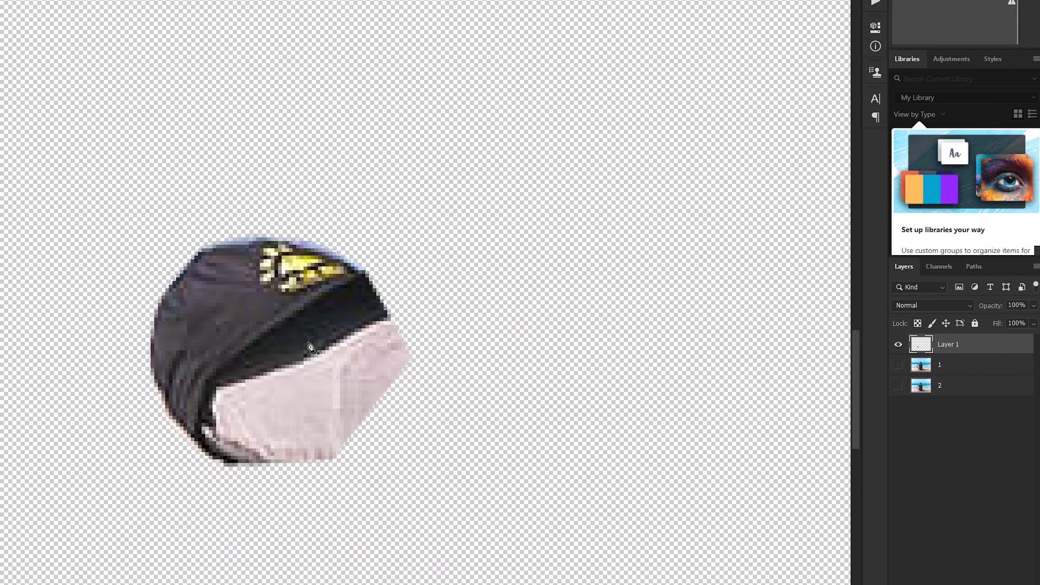
# Show layer 2 beneath the cap cut-out and keep layer 1 hidden, toggling layer 1 to compare both versions
pyautogui.click(898, 364)
pyautogui.click(898, 386)
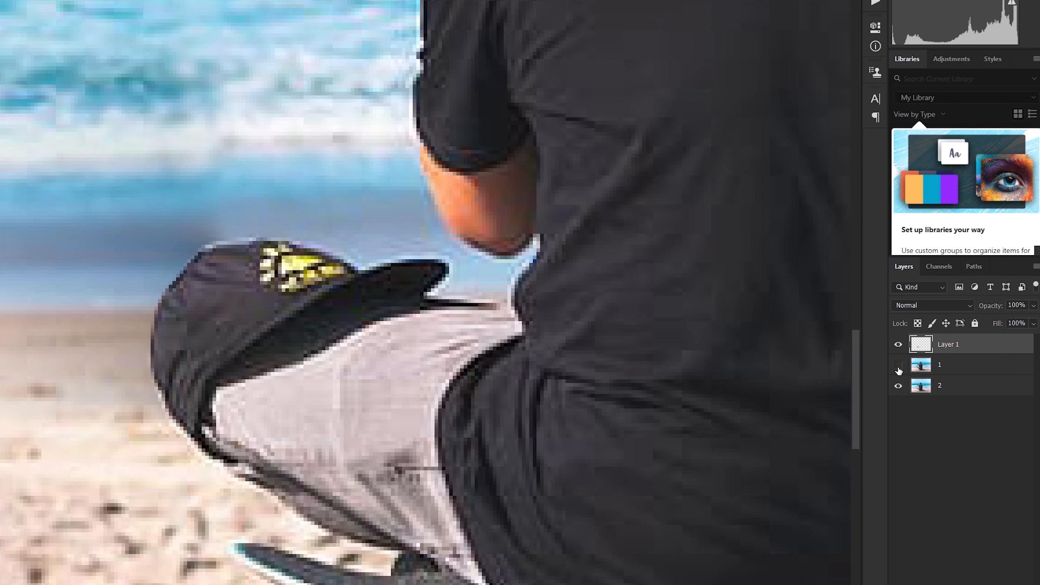
pyautogui.click(898, 365)
pyautogui.click(898, 365)
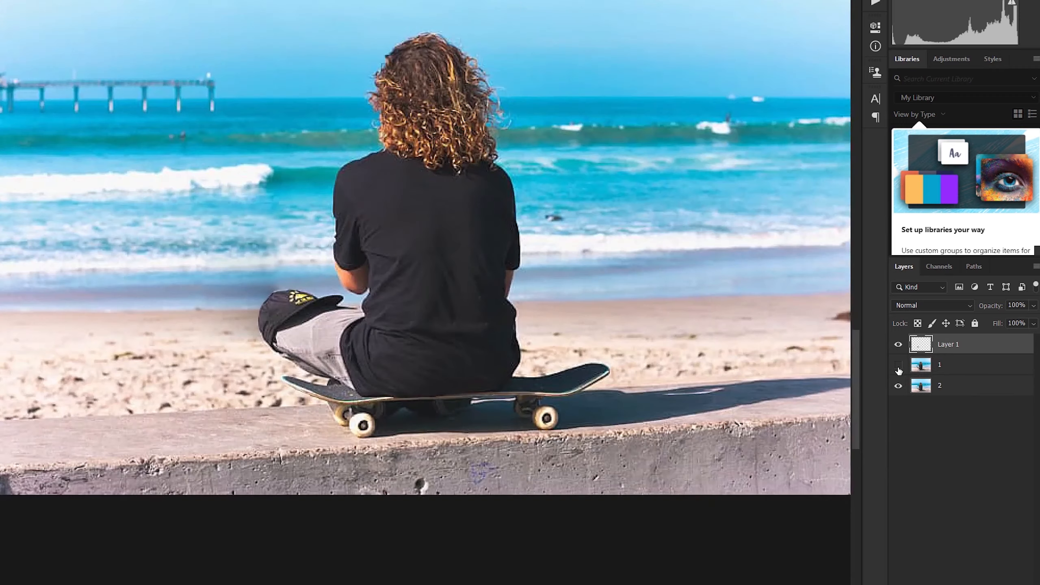
# On layer 2, outline the blurred water just above the cap's crown with the Patch tool
pyautogui.hotkey('ctrl', '+')
pyautogui.hotkey('ctrl', '+')
pyautogui.hotkey('ctrl', '+')
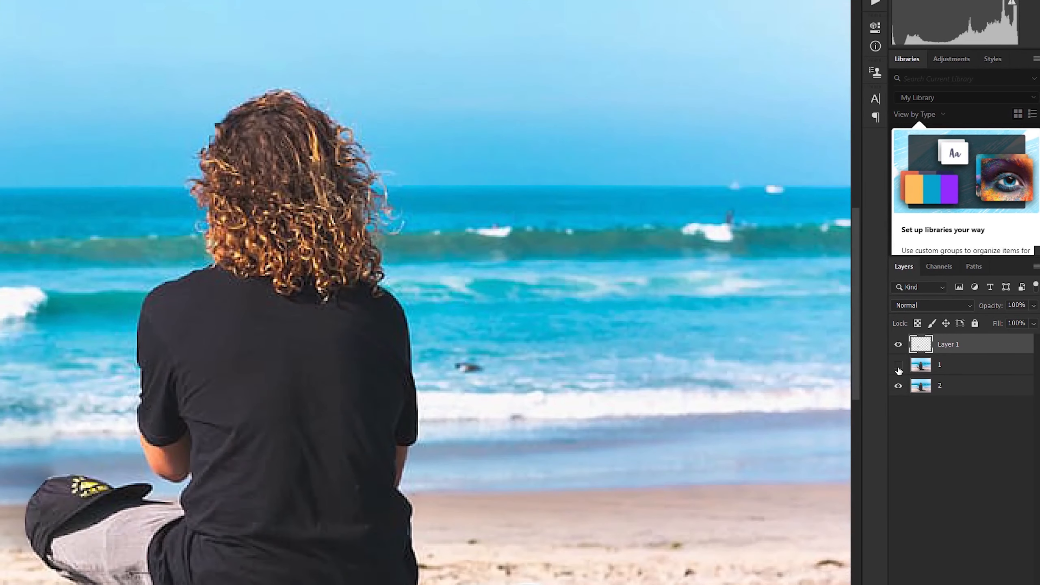
pyautogui.click(944, 371)
pyautogui.click(922, 388)
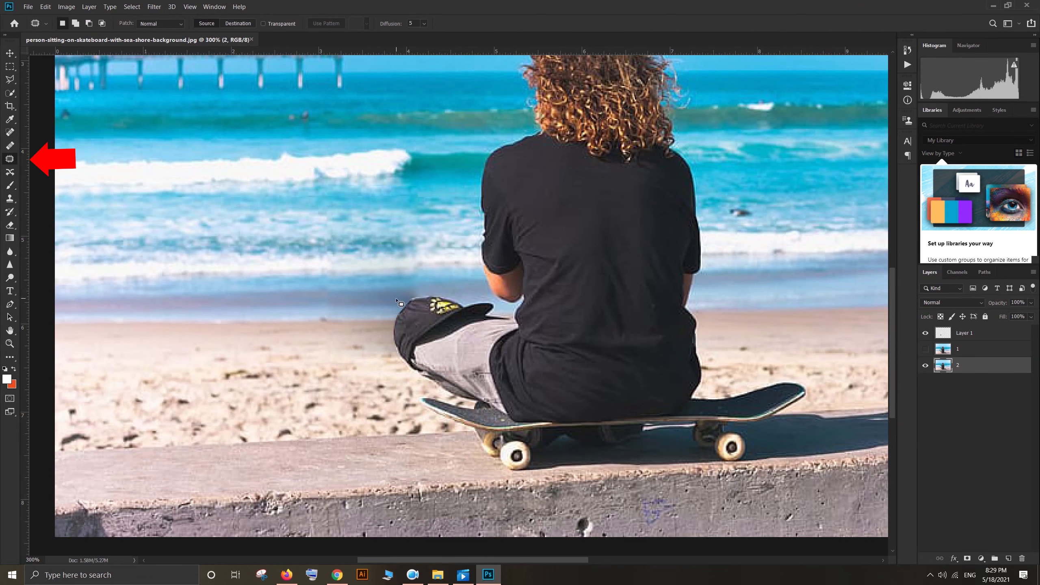
pyautogui.moveTo(398, 311)
pyautogui.mouseDown()
pyautogui.moveTo(387, 292)
pyautogui.moveTo(428, 284)
pyautogui.moveTo(437, 298)
pyautogui.moveTo(399, 315)
pyautogui.moveTo(392, 307)
pyautogui.mouseUp()
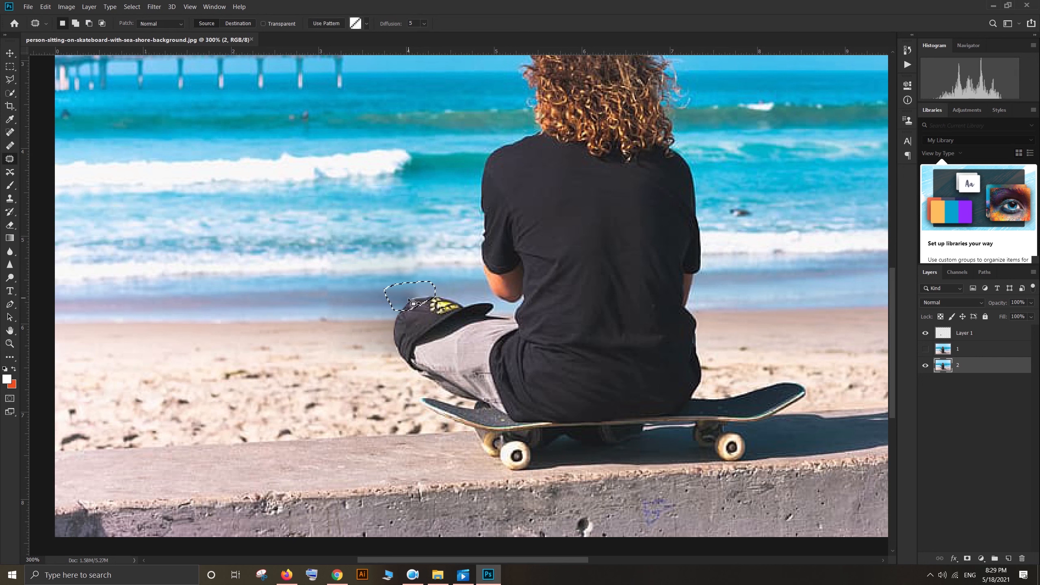
# Fill the outlined area above the cap with Content-Aware contents in Normal blending mode and deselect it
pyautogui.click(46, 7)
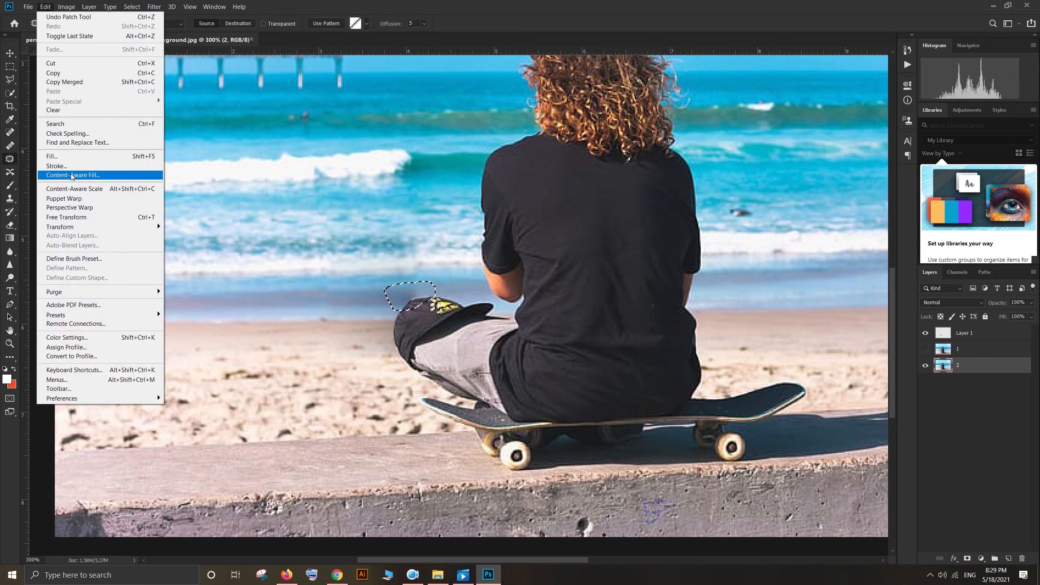
pyautogui.click(52, 156)
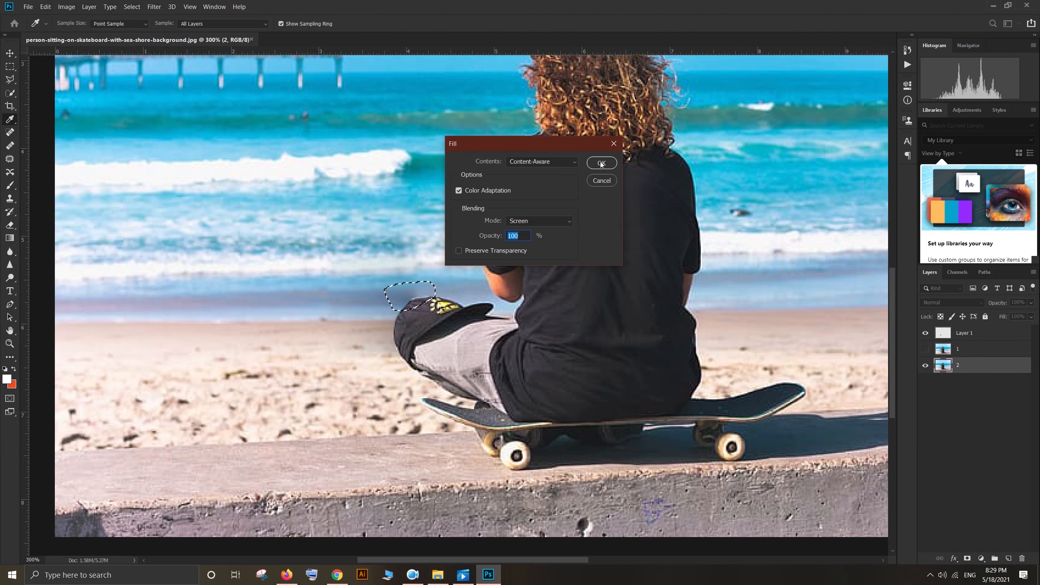
pyautogui.click(553, 221)
pyautogui.click(527, 231)
pyautogui.click(601, 167)
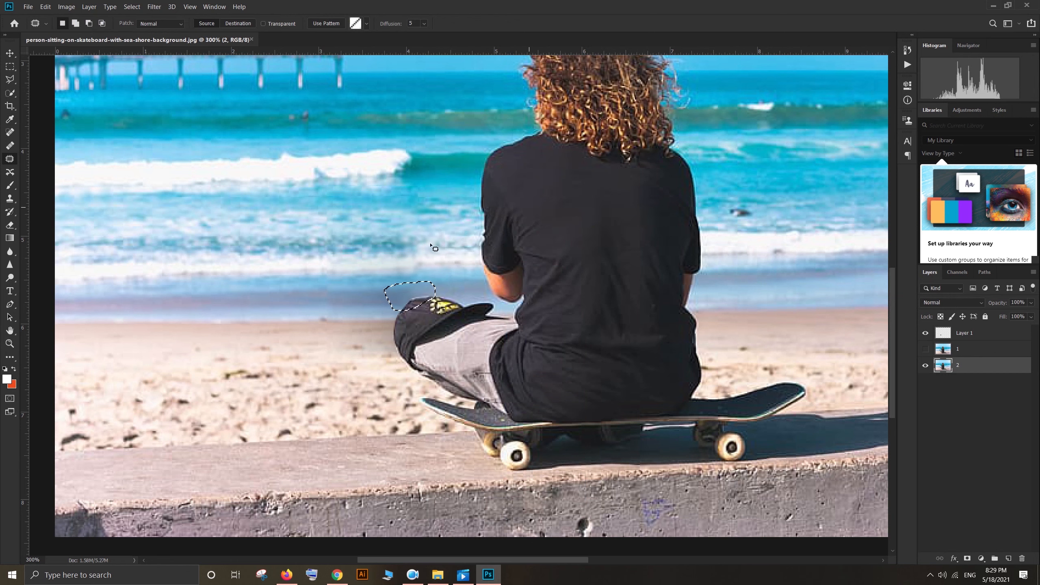
pyautogui.hotkey('ctrl', 'd')
pyautogui.press('m')
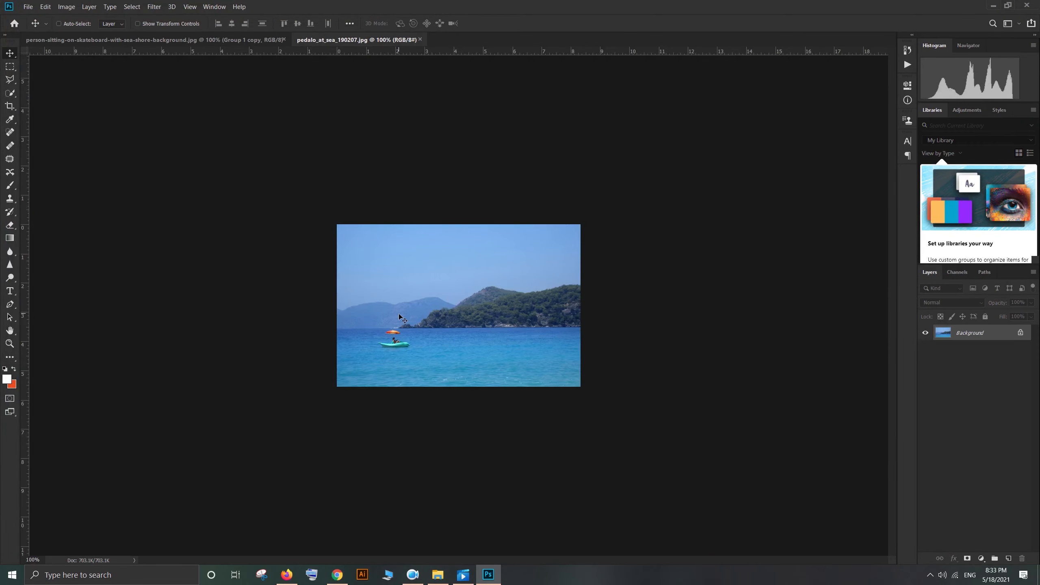
# Draw a rectangular marquee selection with 0 px feather around the pedal boat, its rider and the umbrella, starting just under the horizon
pyautogui.hotkey('ctrl', '+')
pyautogui.hotkey('ctrl', '+')
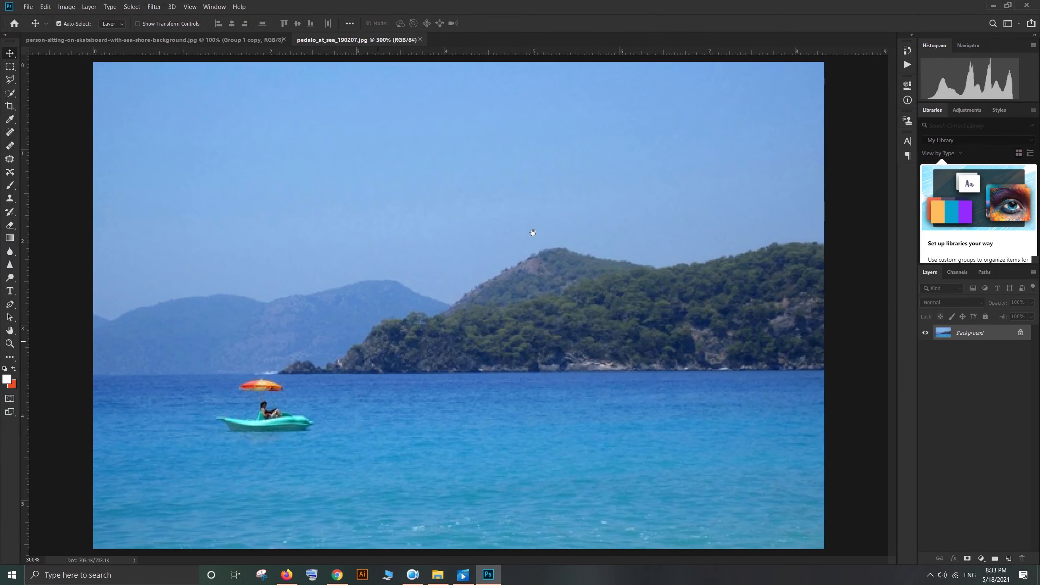
pyautogui.hotkey('ctrl', '-')
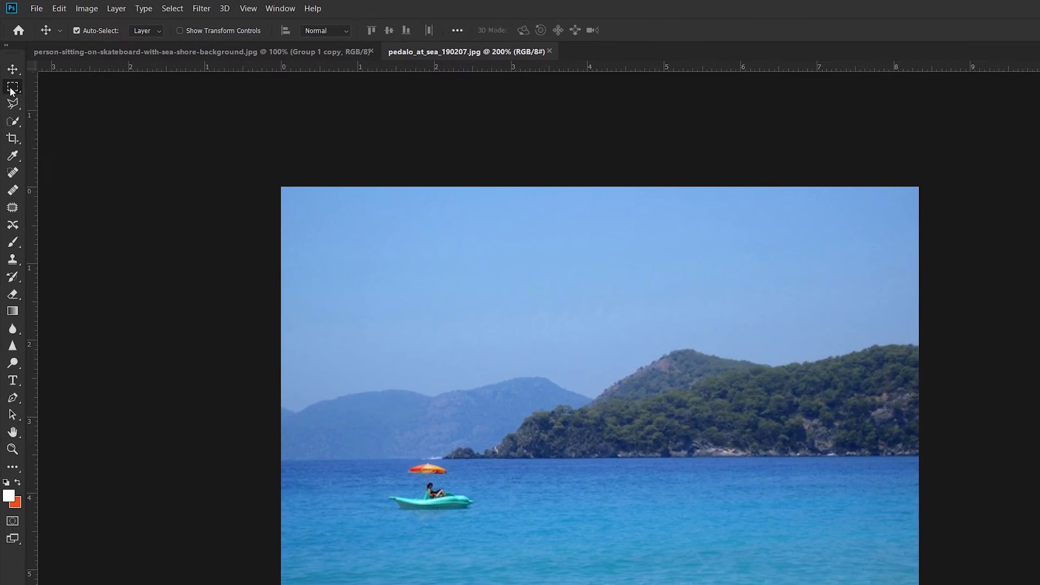
pyautogui.click(11, 69)
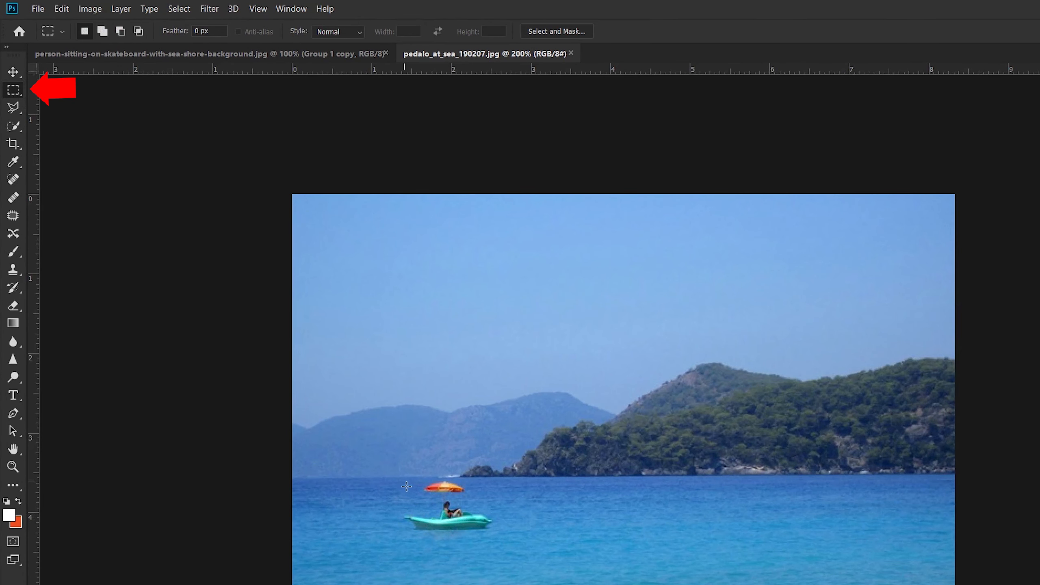
pyautogui.moveTo(402, 487); pyautogui.dragTo(481, 526)
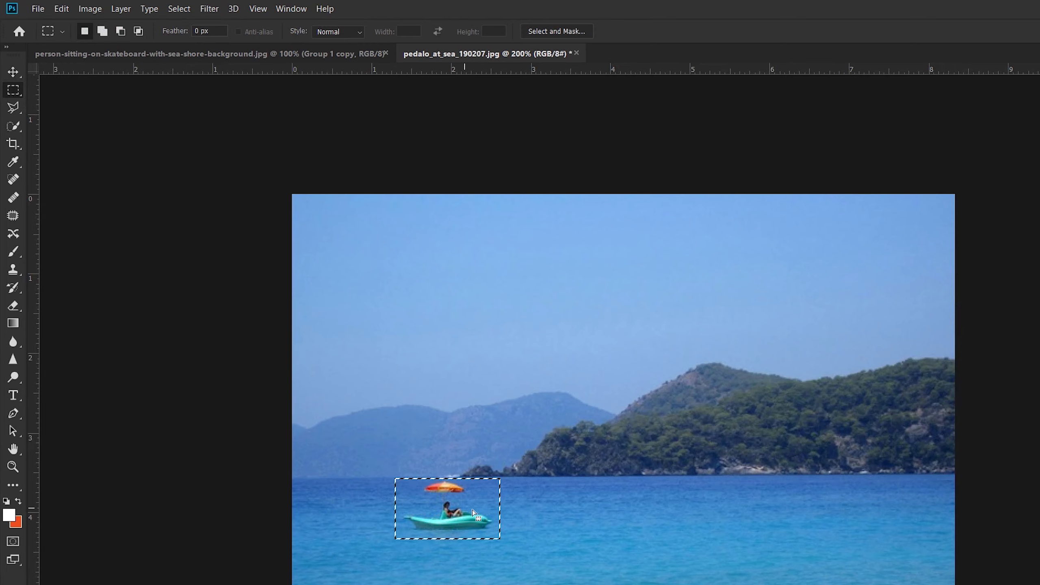
# Fill the selected pedal boat area with Content-Aware contents, using Color Adaptation, Normal blending mode and 100% opacity
pyautogui.hotkey('ctrl', '+')
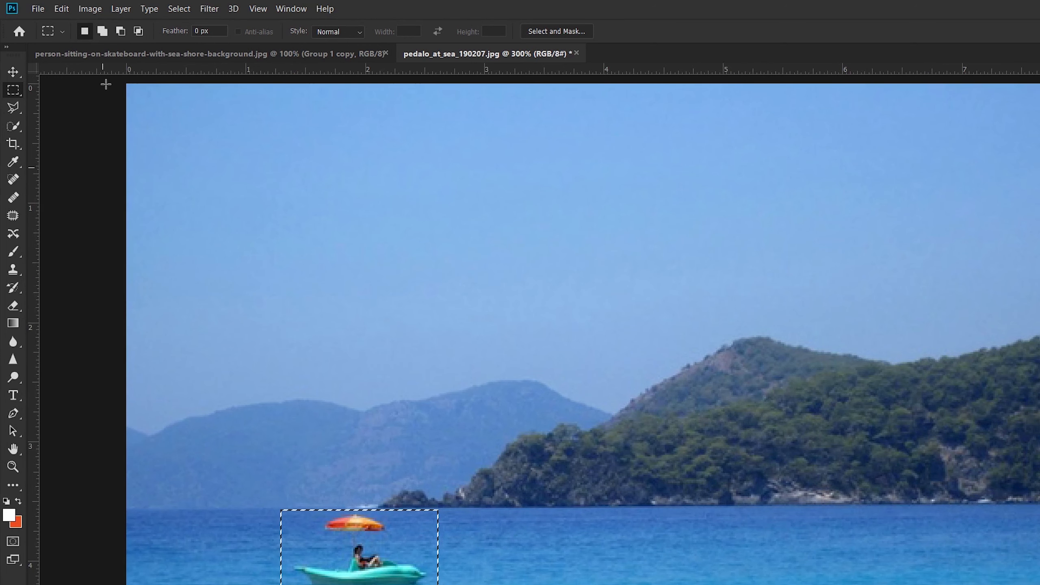
pyautogui.click(62, 12)
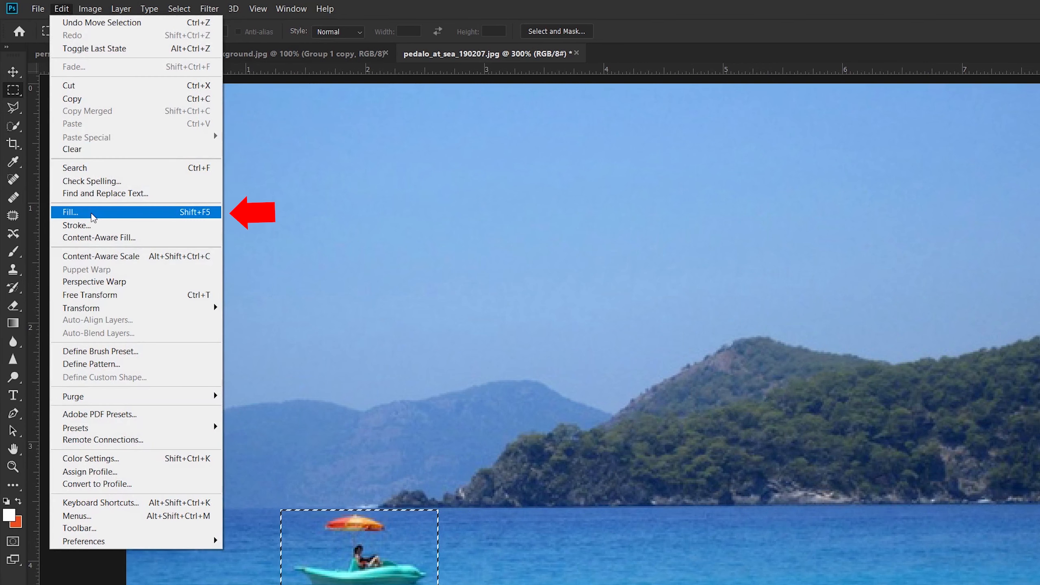
pyautogui.click(95, 217)
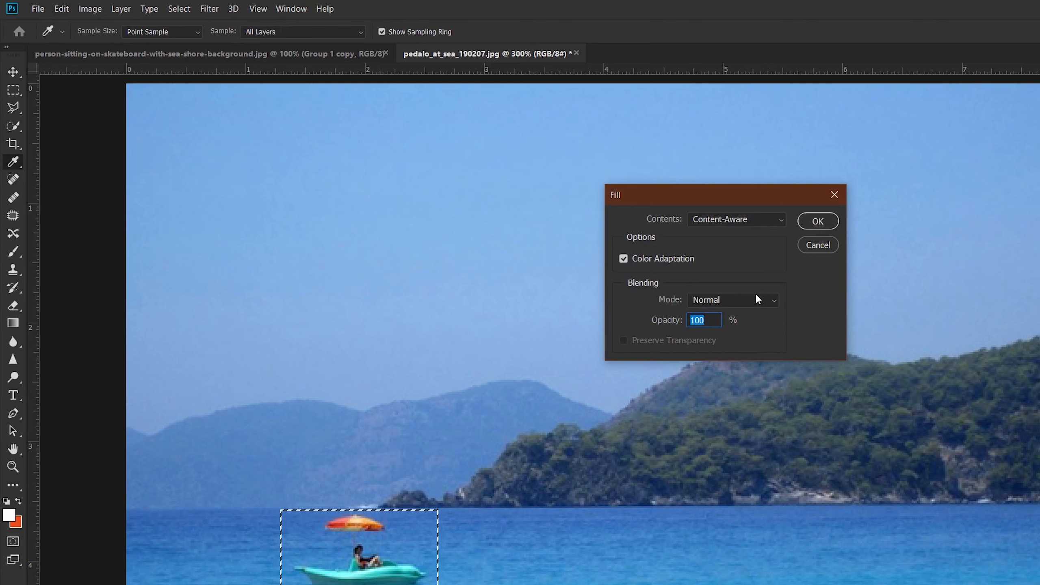
pyautogui.click(807, 222)
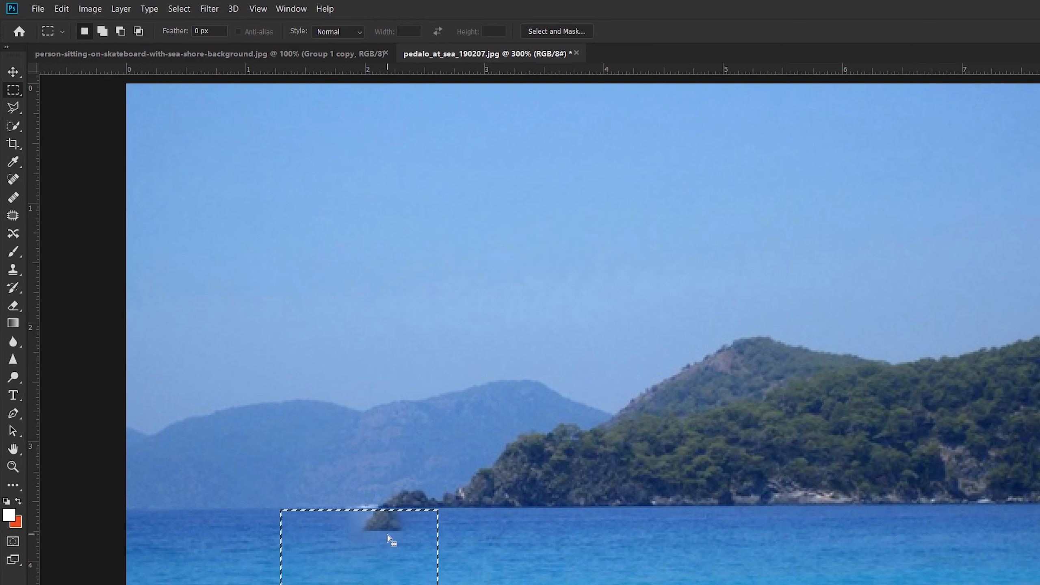
# Patch the leftover rock artifact in the filled area with clean neighbouring sea water, using Normal Source patching, and deselect it
pyautogui.click(13, 215)
pyautogui.hotkey('ctrl', 'd')
pyautogui.hotkey('ctrl', 'z')
pyautogui.moveTo(416, 559); pyautogui.dragTo(282, 560)
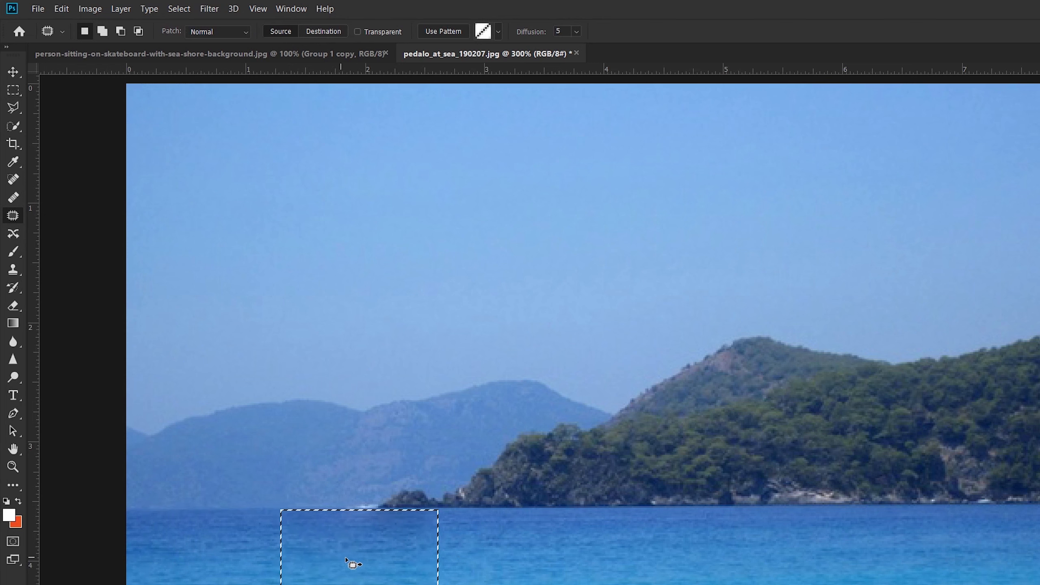
pyautogui.moveTo(403, 561); pyautogui.dragTo(268, 559)
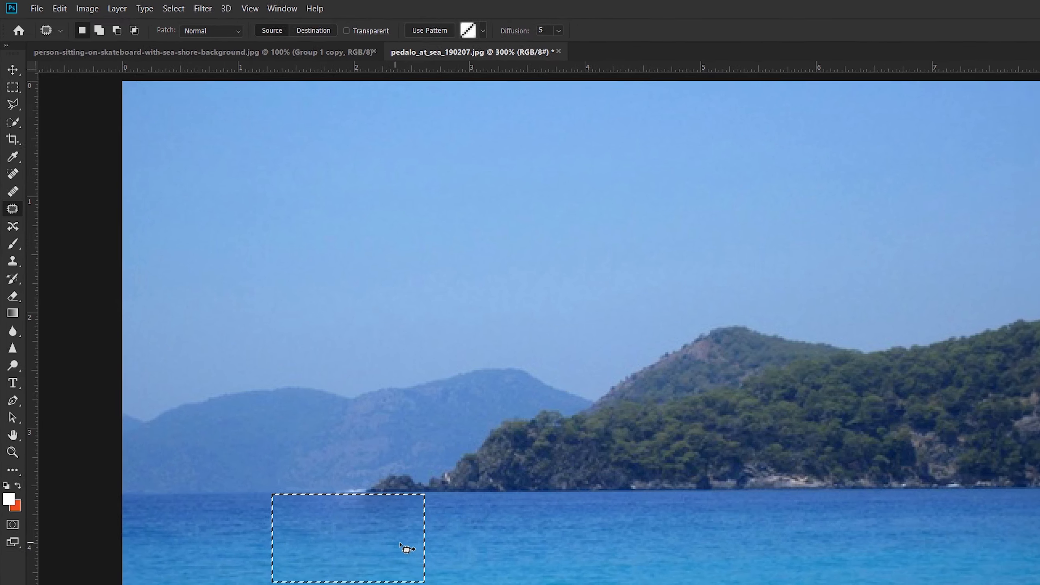
pyautogui.hotkey('ctrl', 'd')
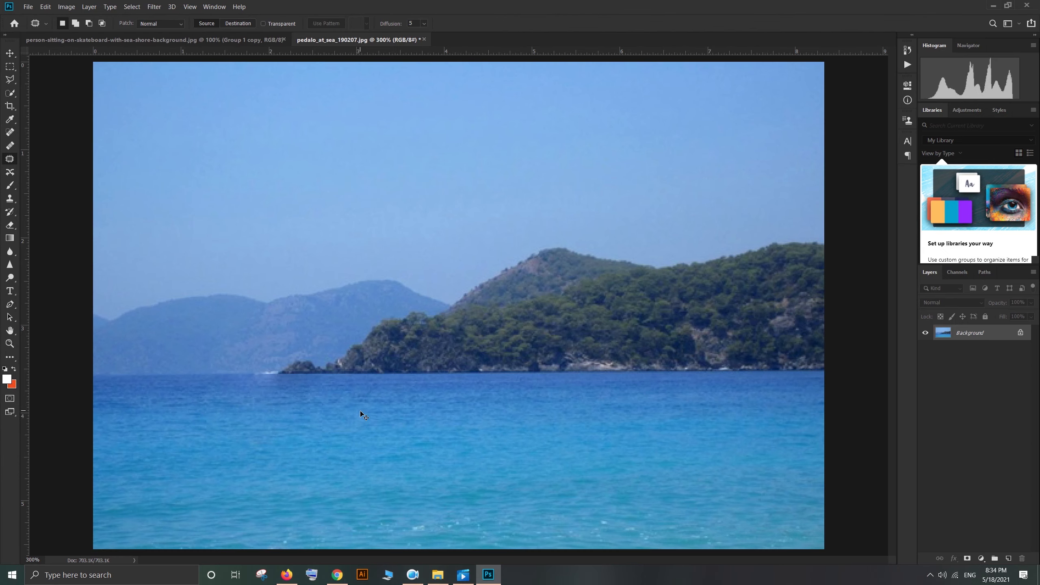
pyautogui.hotkey('ctrl', '-')
pyautogui.hotkey('ctrl', '-')
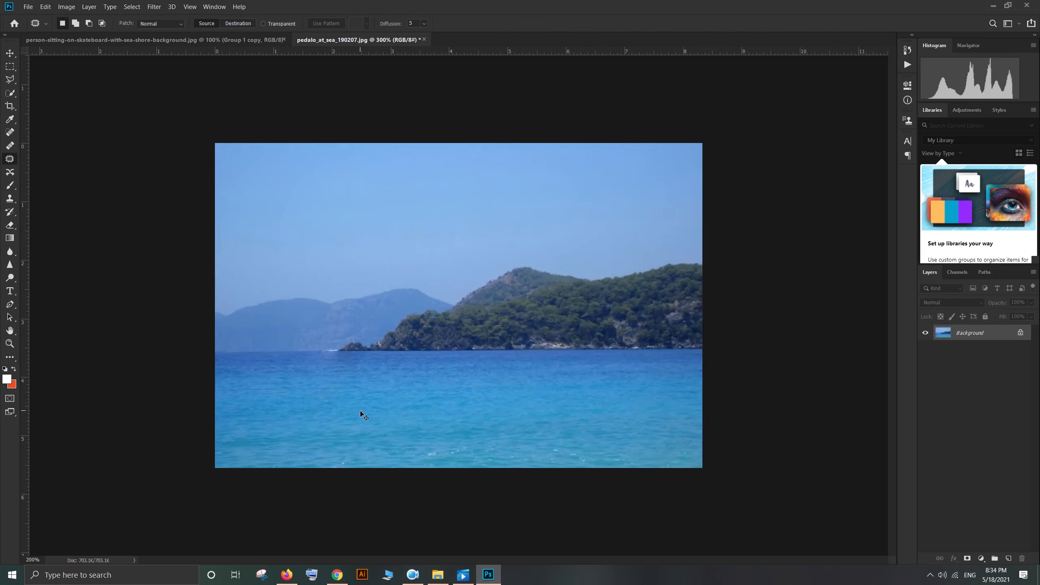